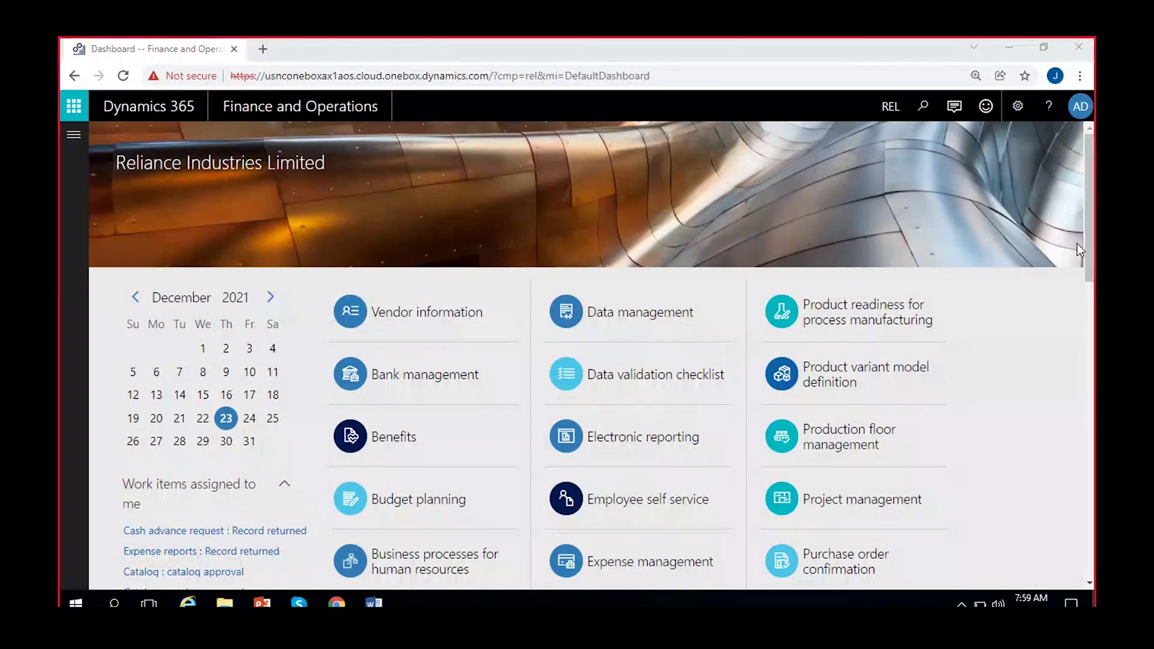
- Open the list of all free text invoices in Accounts receivable and dismiss the notification above it
left_click(73, 134)
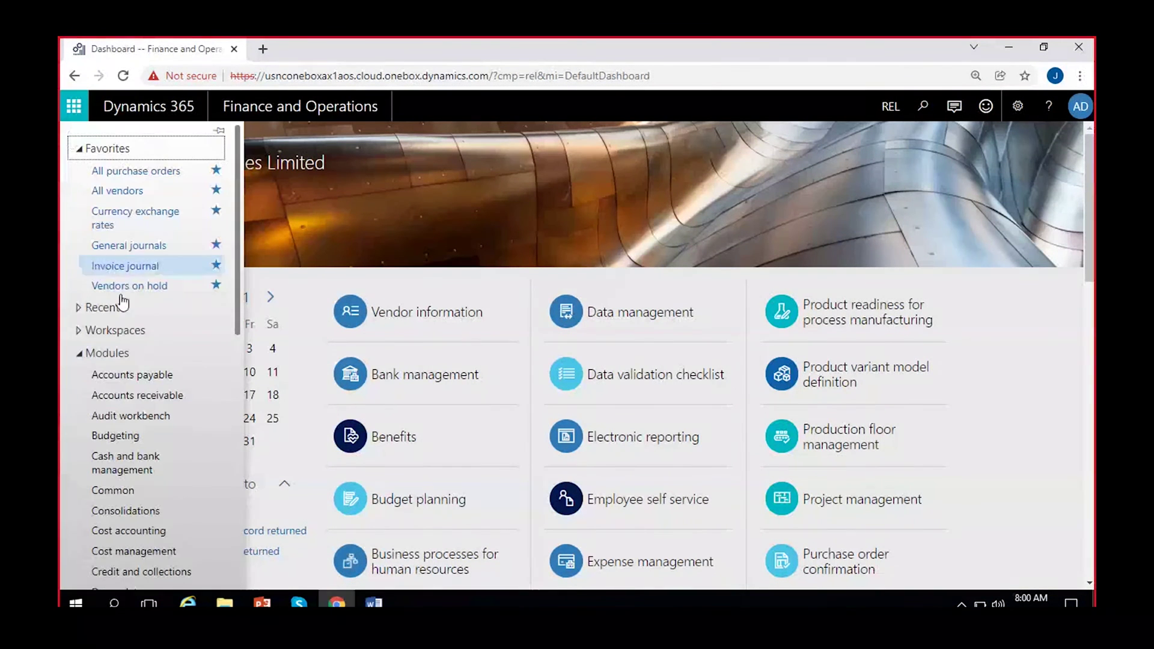
left_click(126, 396)
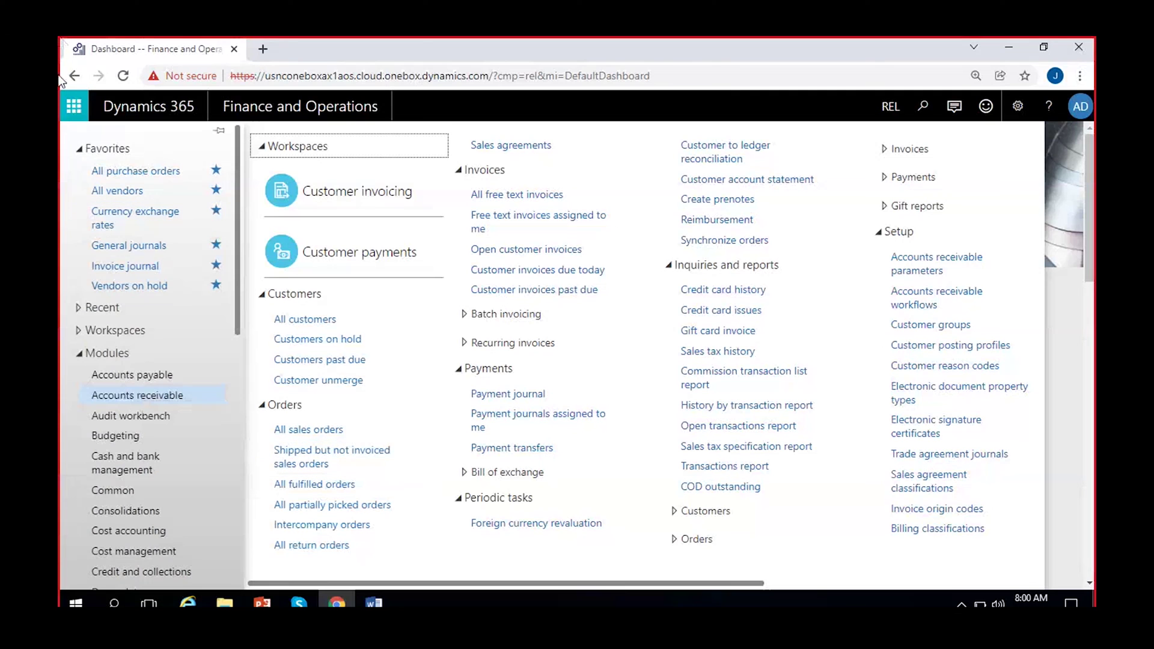
left_click(521, 193)
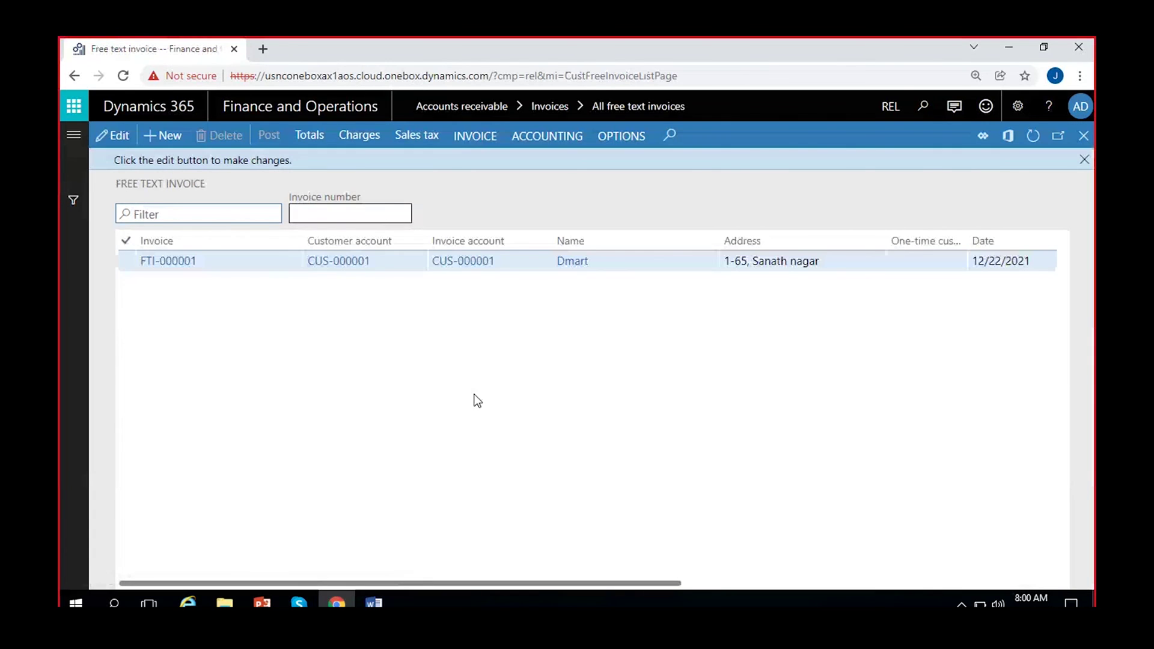
left_click(1084, 159)
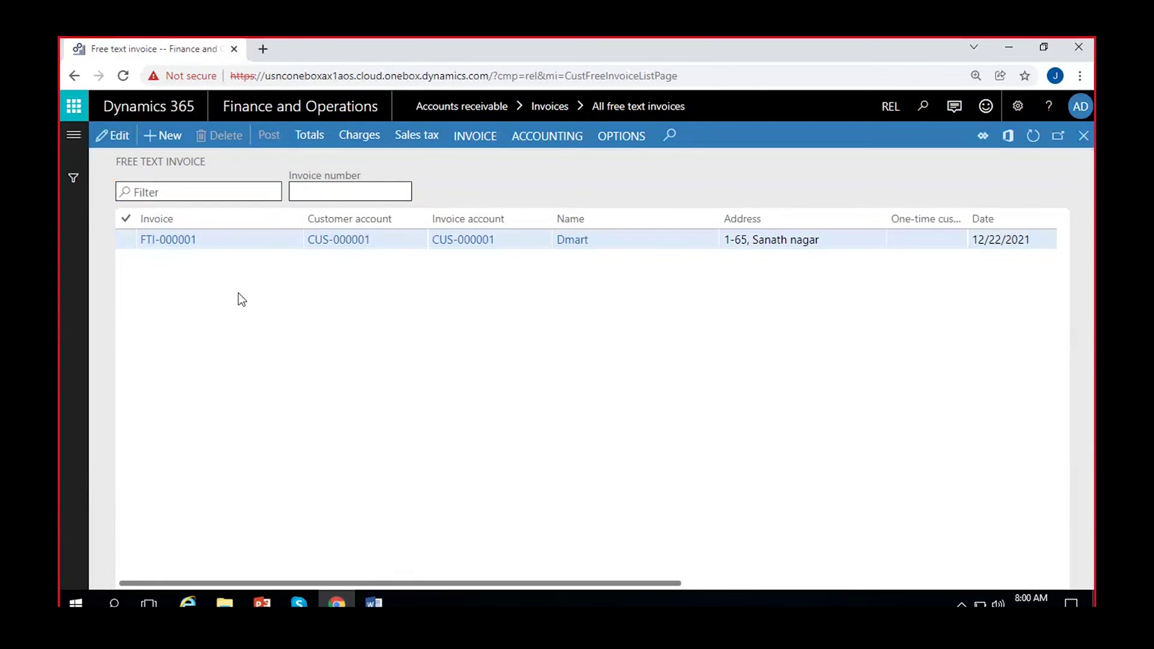
left_click(215, 244)
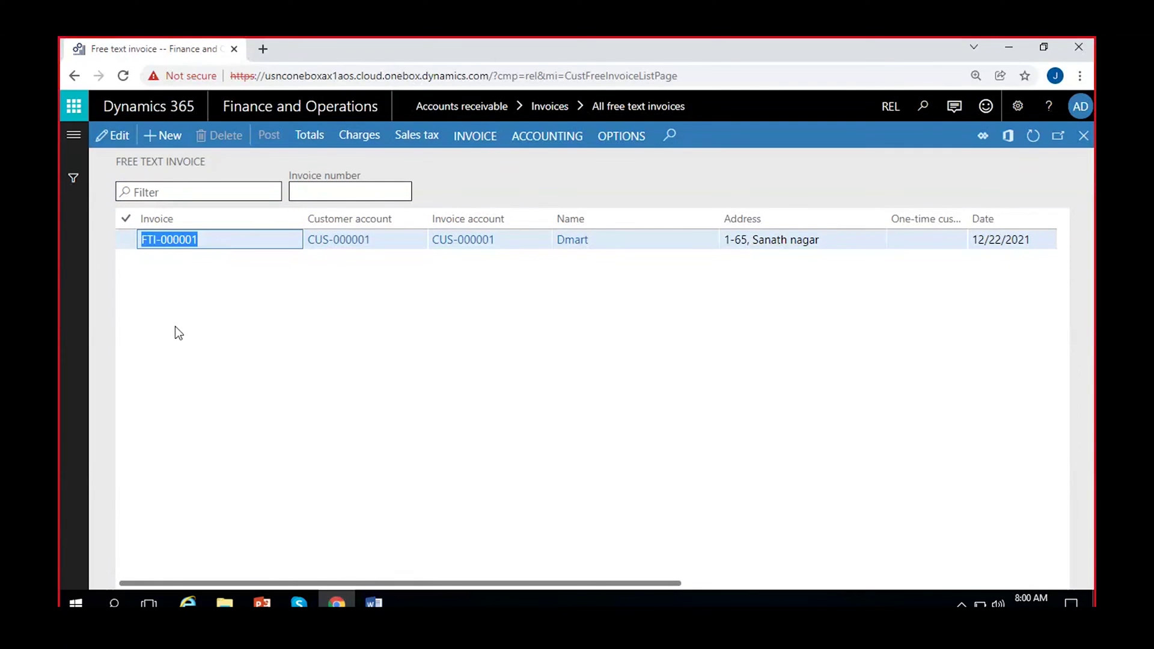
left_click(180, 292)
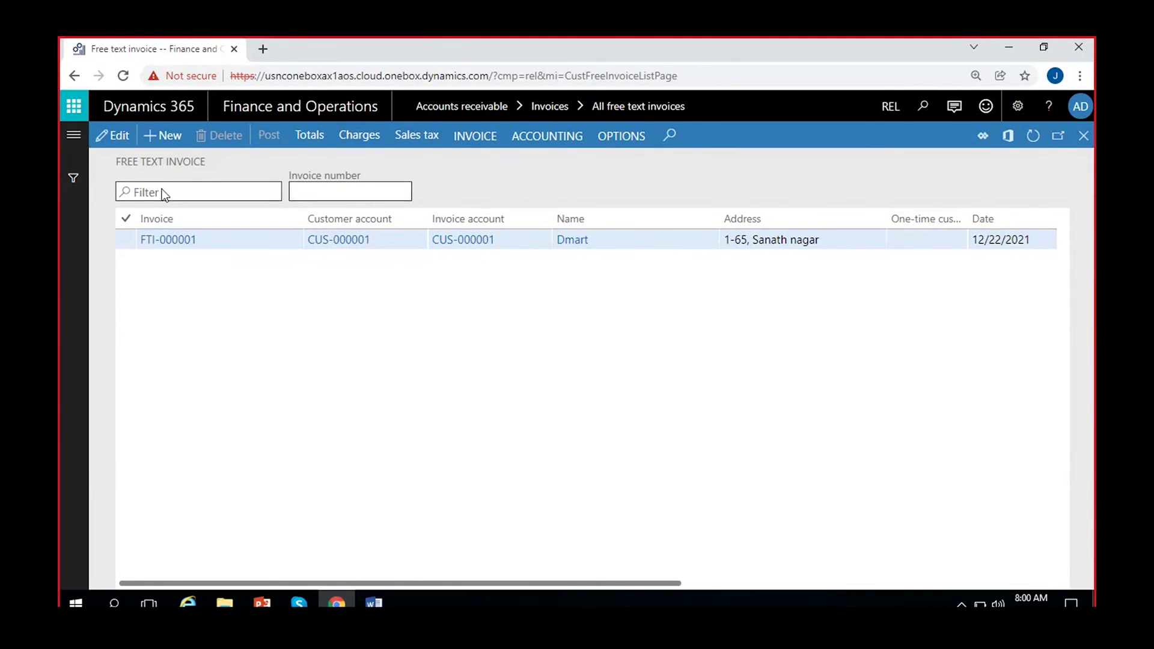
- Create a new free text invoice for the customer Wallamart
left_click(160, 138)
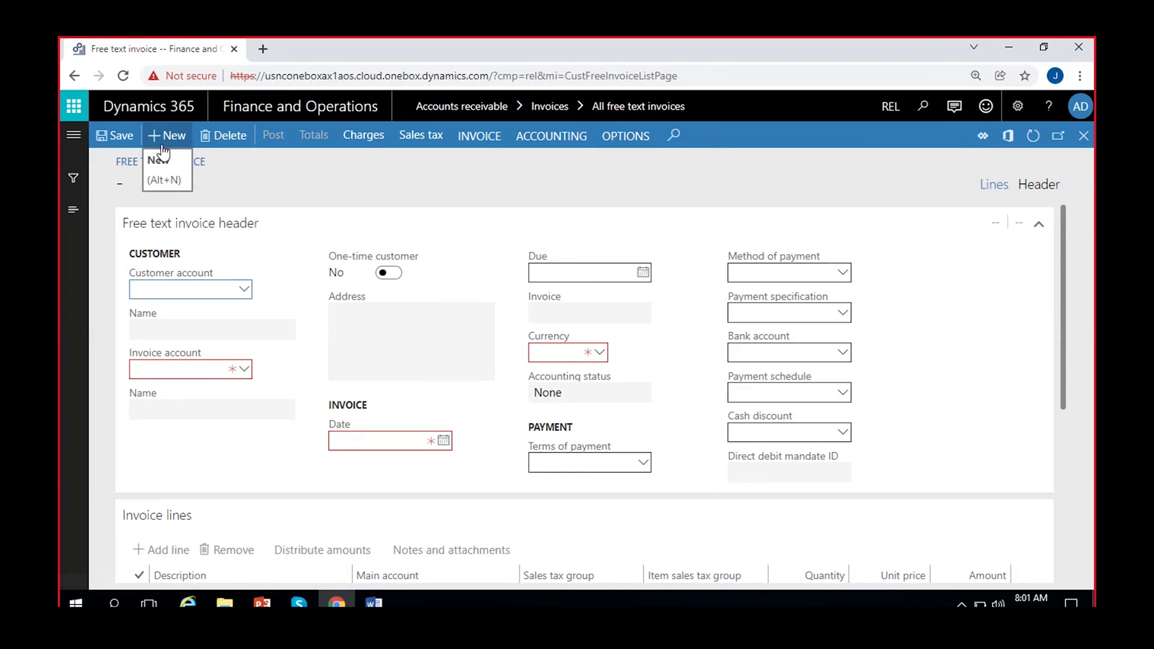
left_click(247, 292)
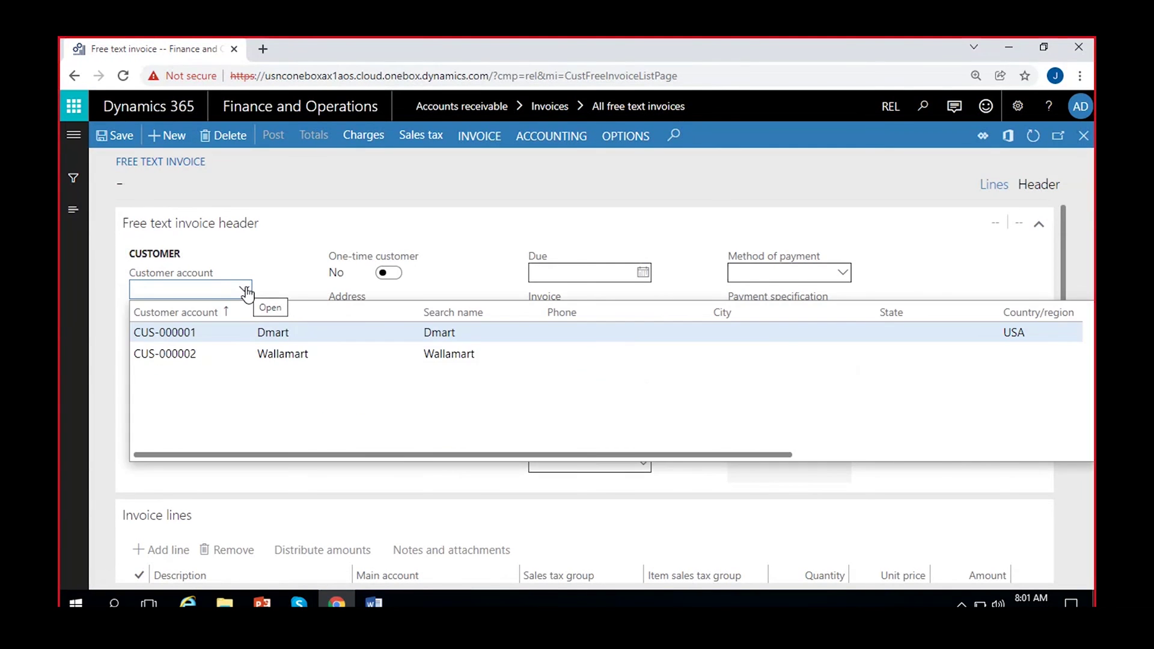
left_click(289, 355)
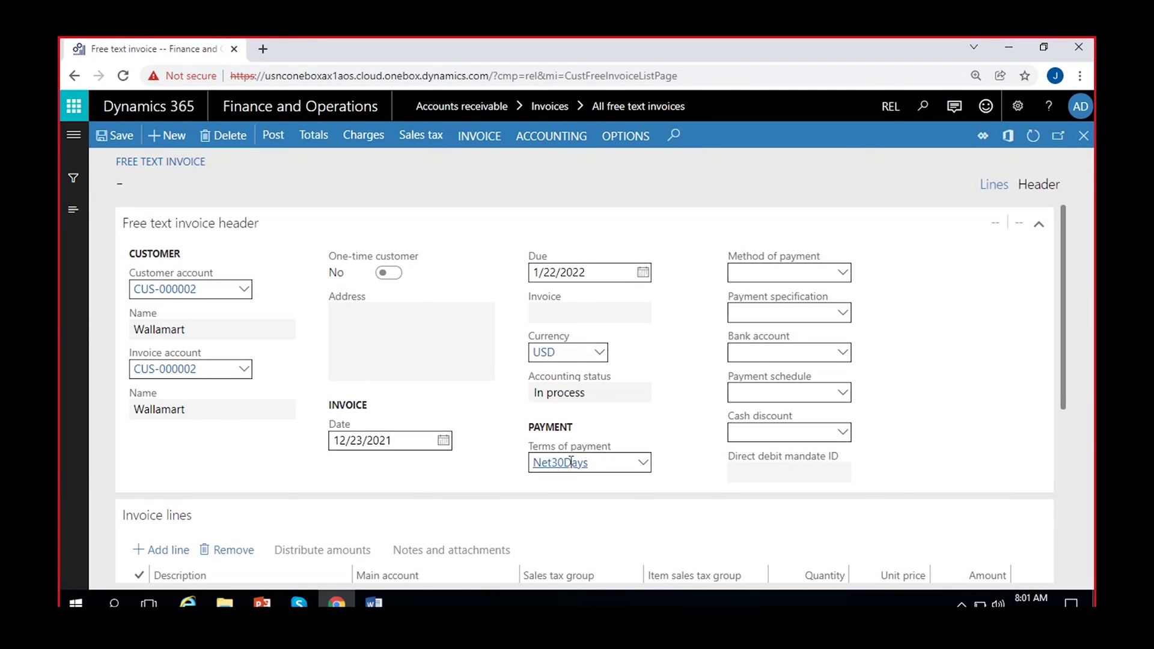
- Set the invoice's terms of payment to Net5Days and dismiss the low battery warning
left_click(614, 462)
left_click(428, 470)
left_click(644, 464)
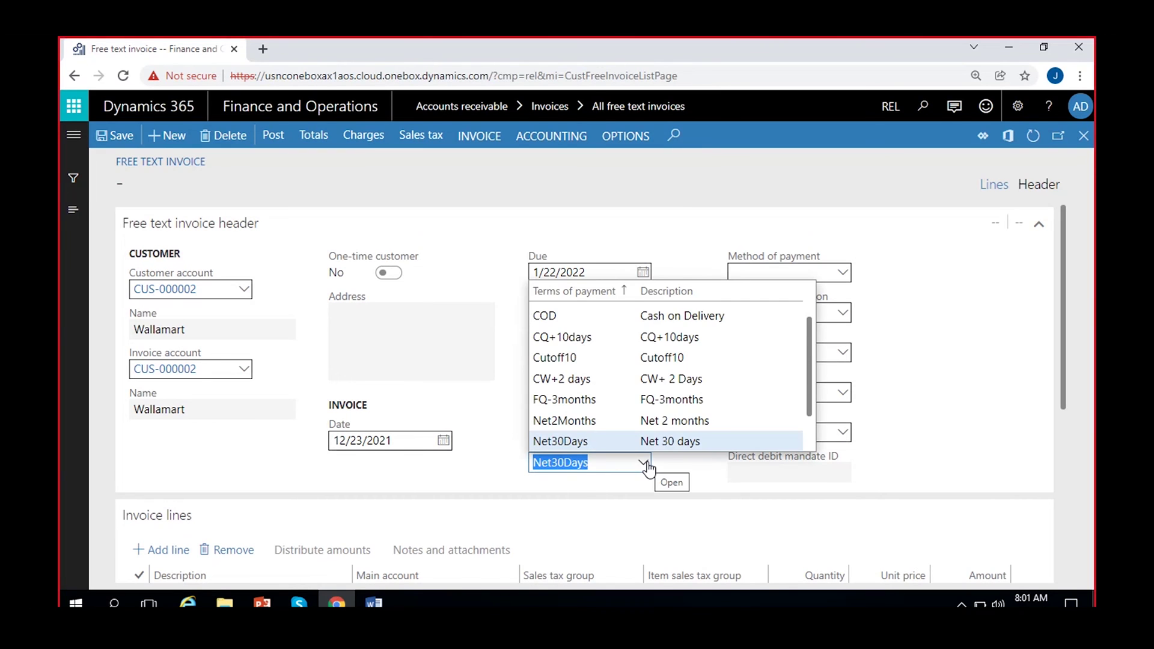
scroll(586, 391, "down", 1)
left_click(586, 442)
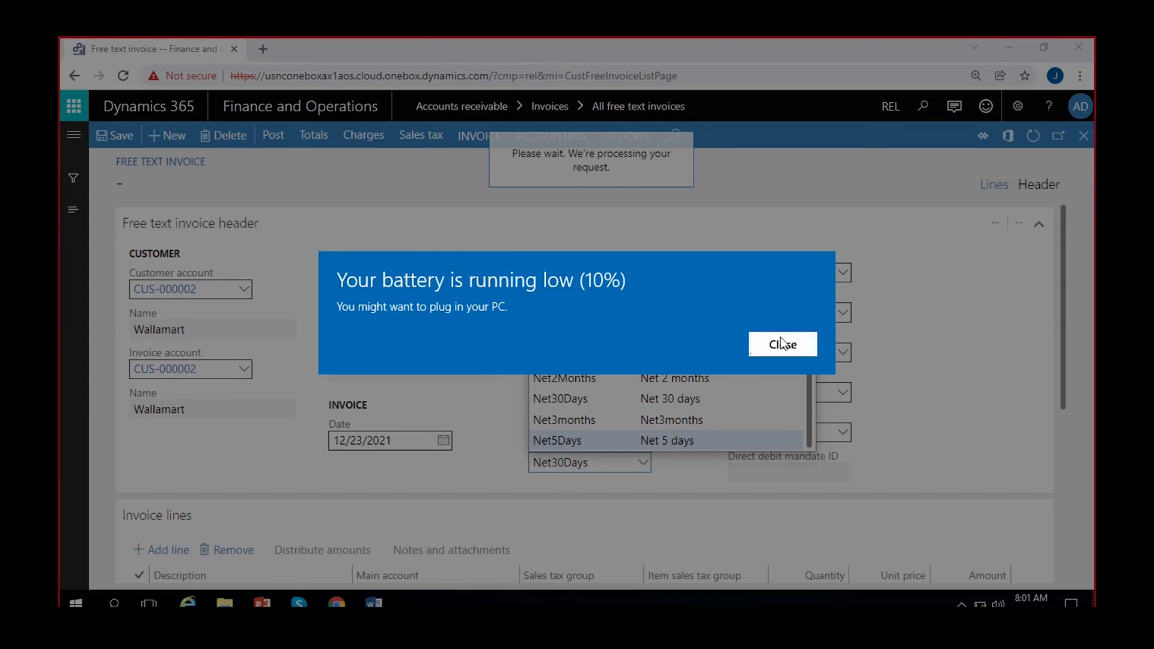
left_click(775, 342)
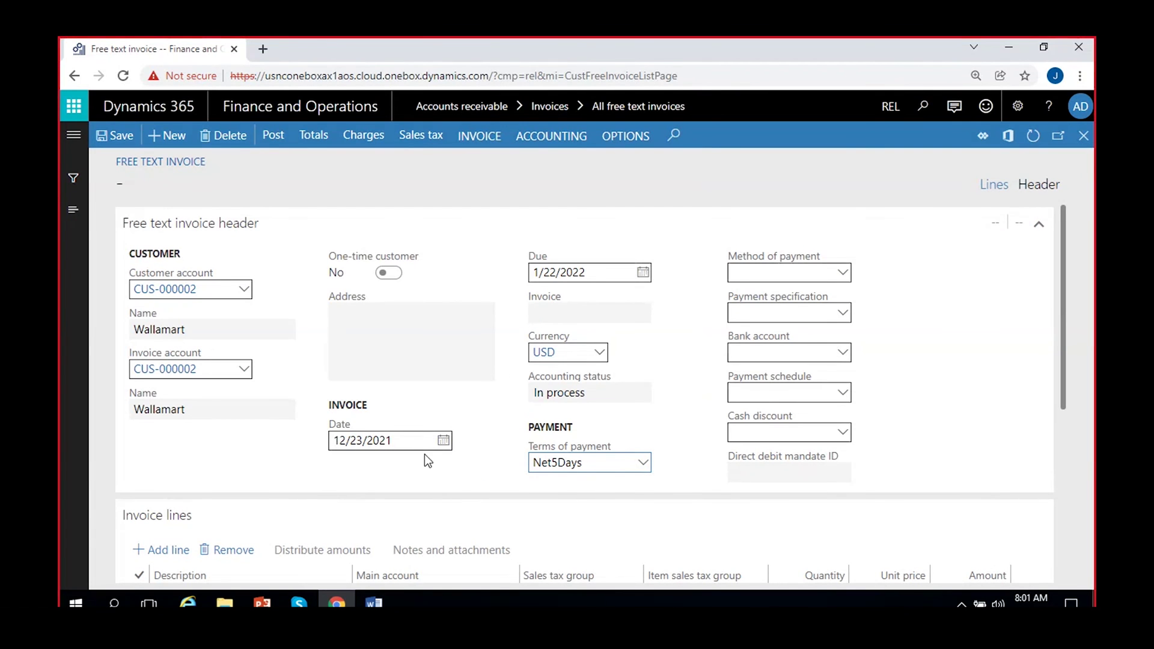
- Set the invoice date in the free text invoice header to 12/24/2021
left_click(444, 443)
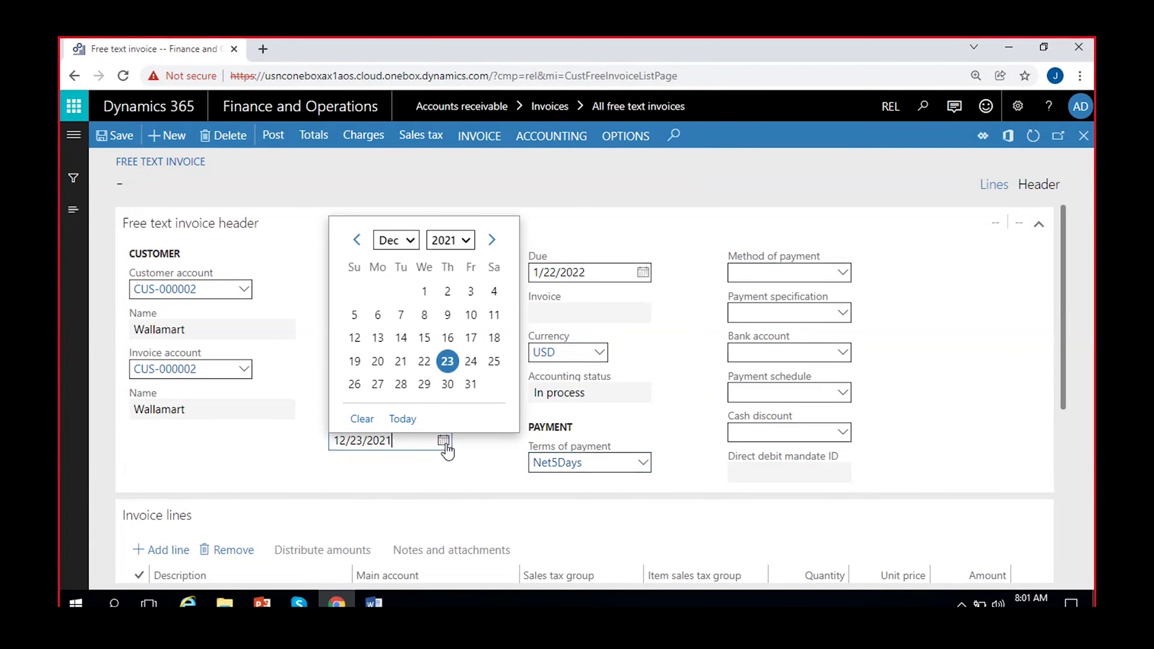
left_click(425, 360)
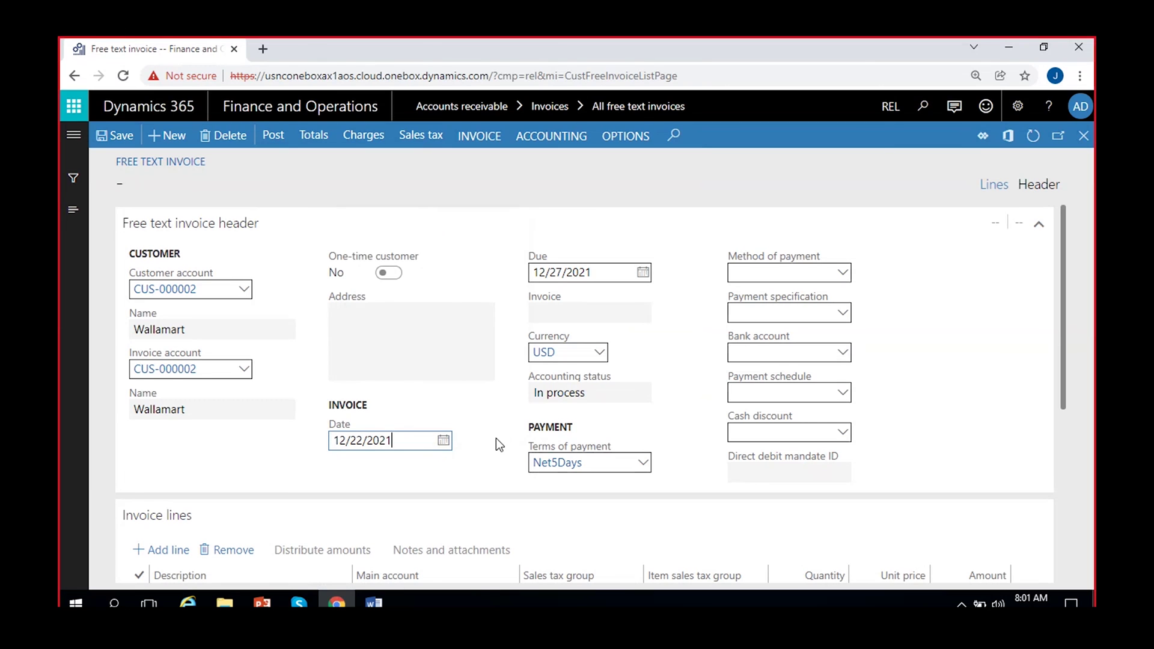
left_click(442, 441)
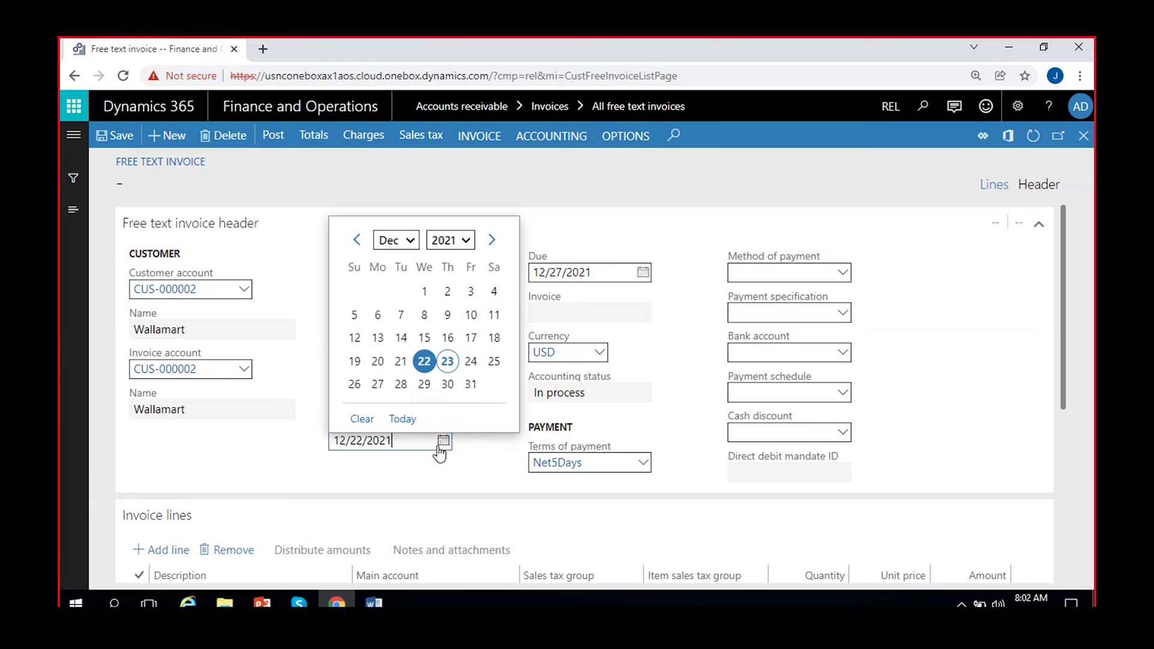
left_click(471, 361)
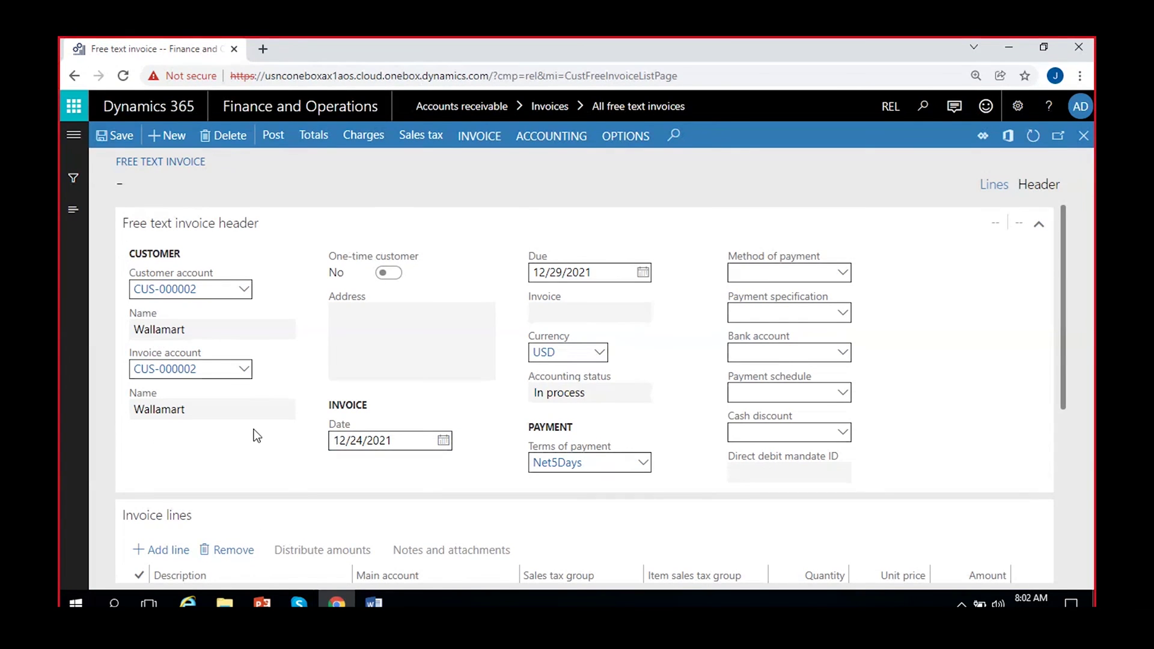
- Assign main account 400001, Subscription revenue, to the first invoice line
scroll(253, 430, "down", 3)
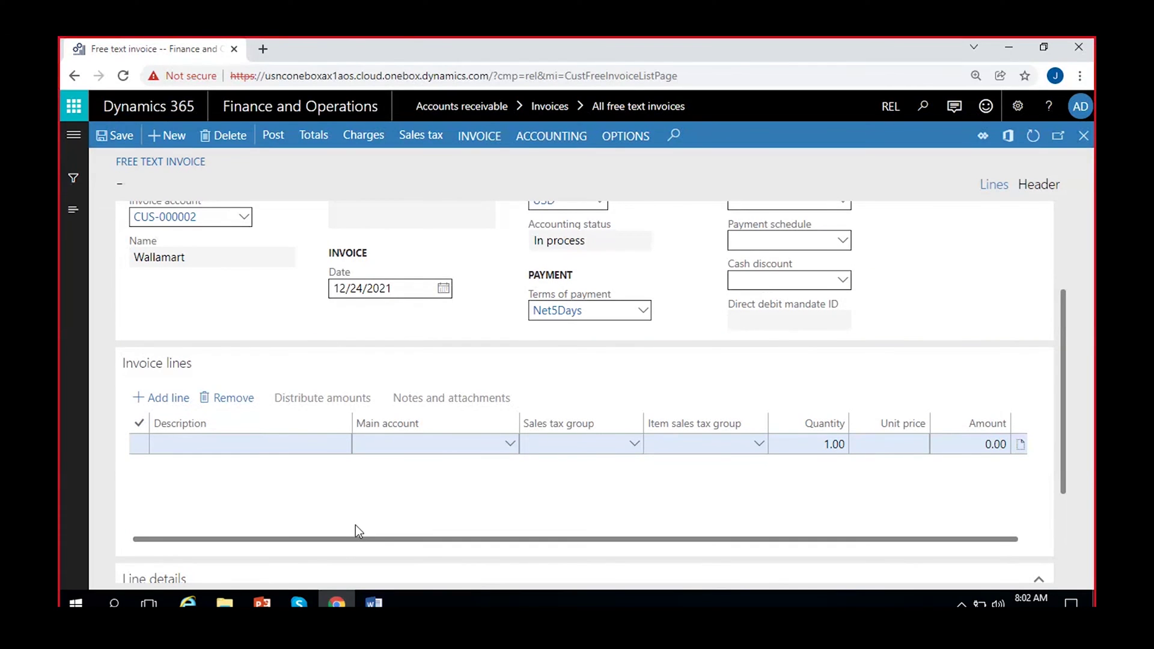
left_click(512, 444)
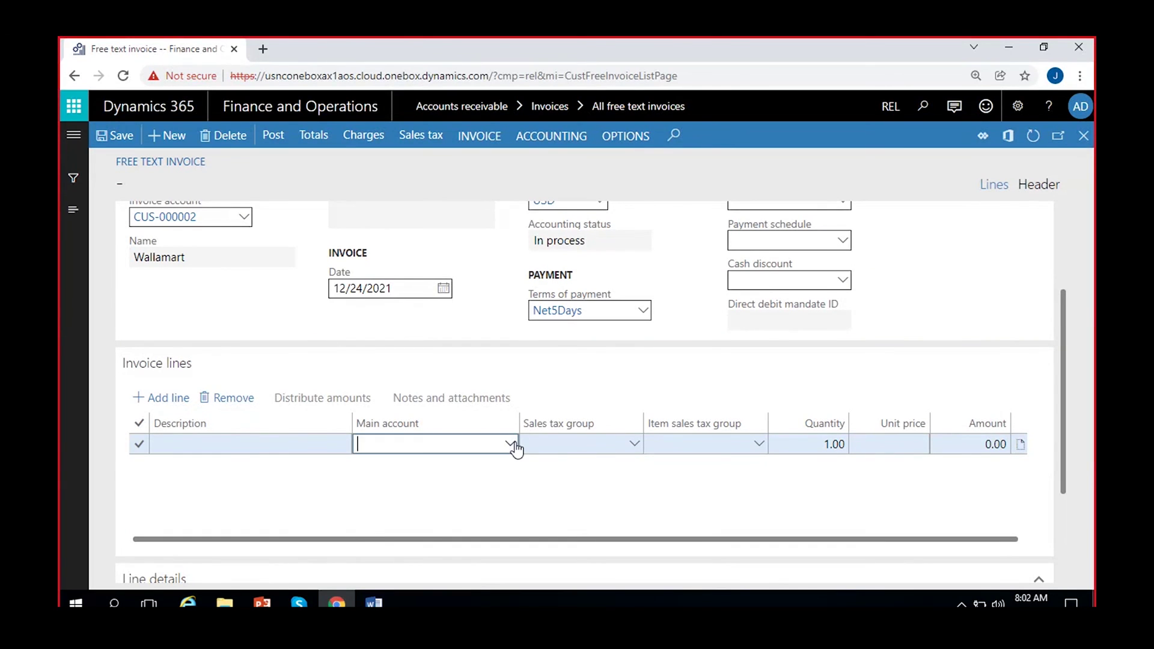
left_click(511, 445)
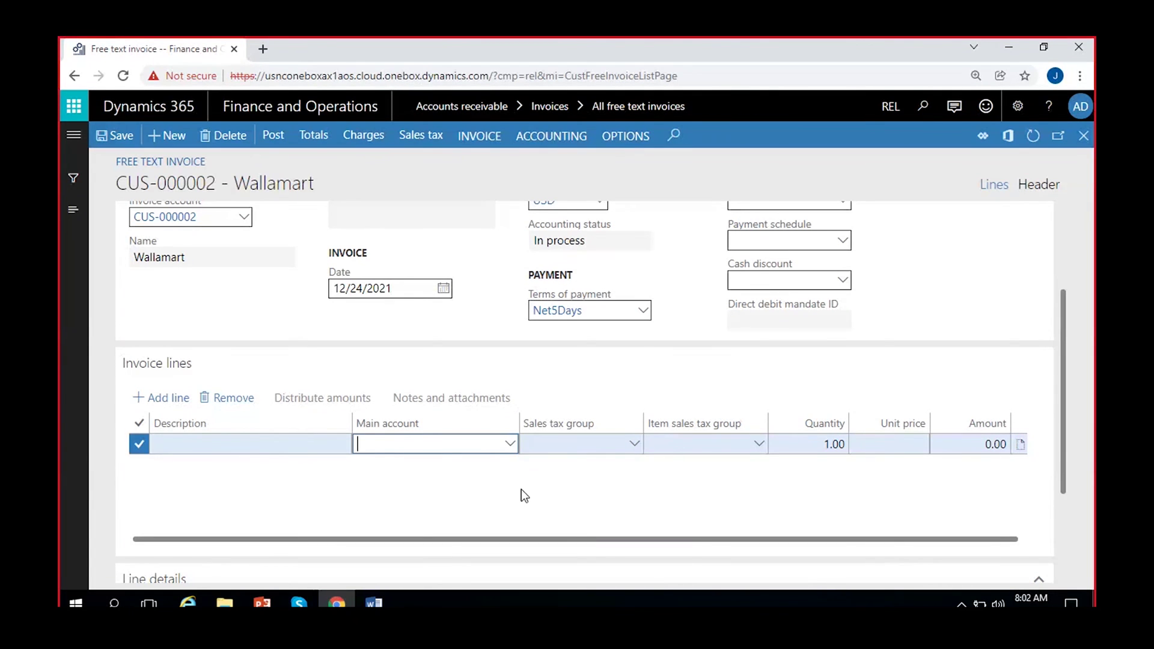
left_click(510, 446)
type("4")
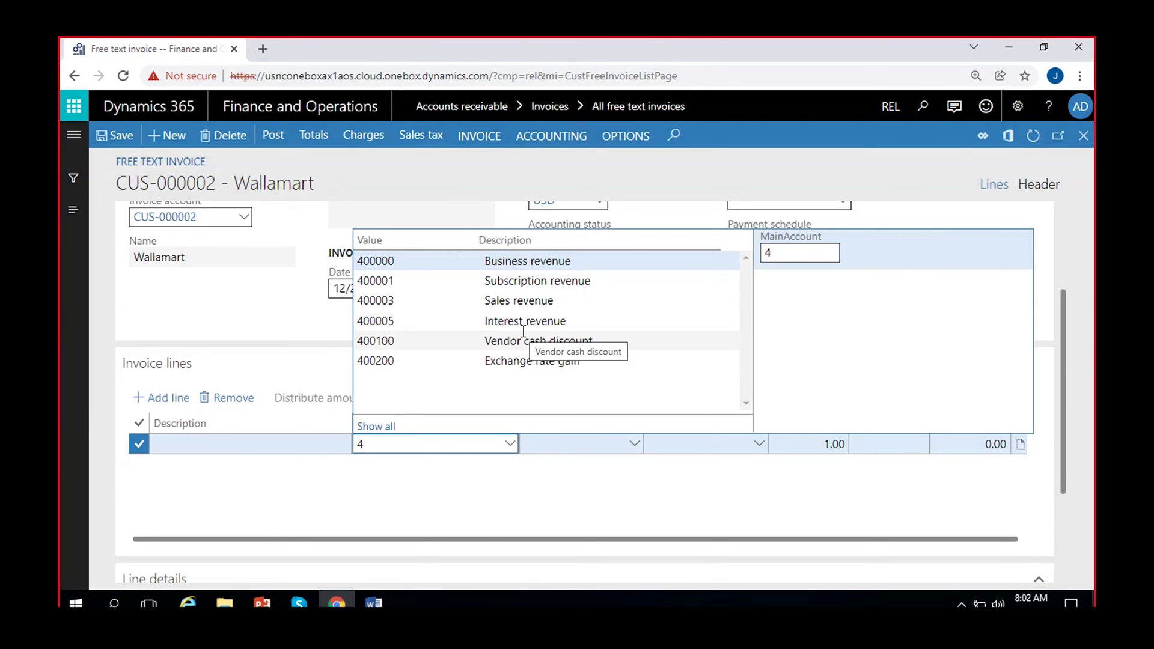
left_click(529, 281)
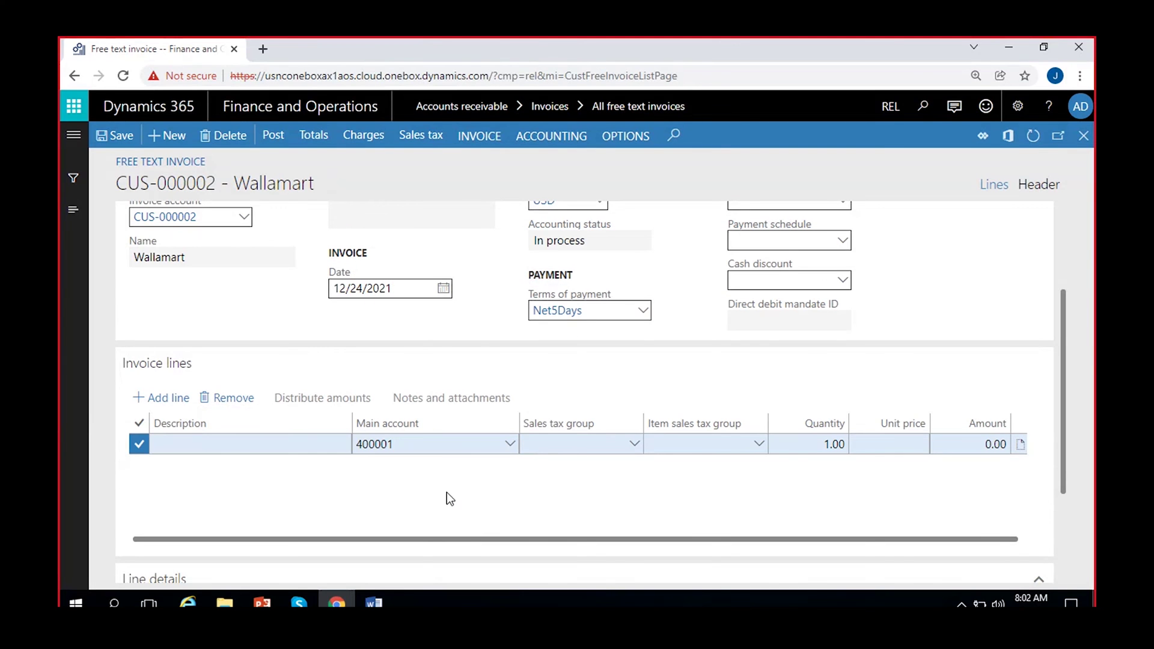
- Set the invoice line's quantity to 10 and its unit price to 250
scroll(446, 498, "down", 3)
scroll(553, 437, "up", 4)
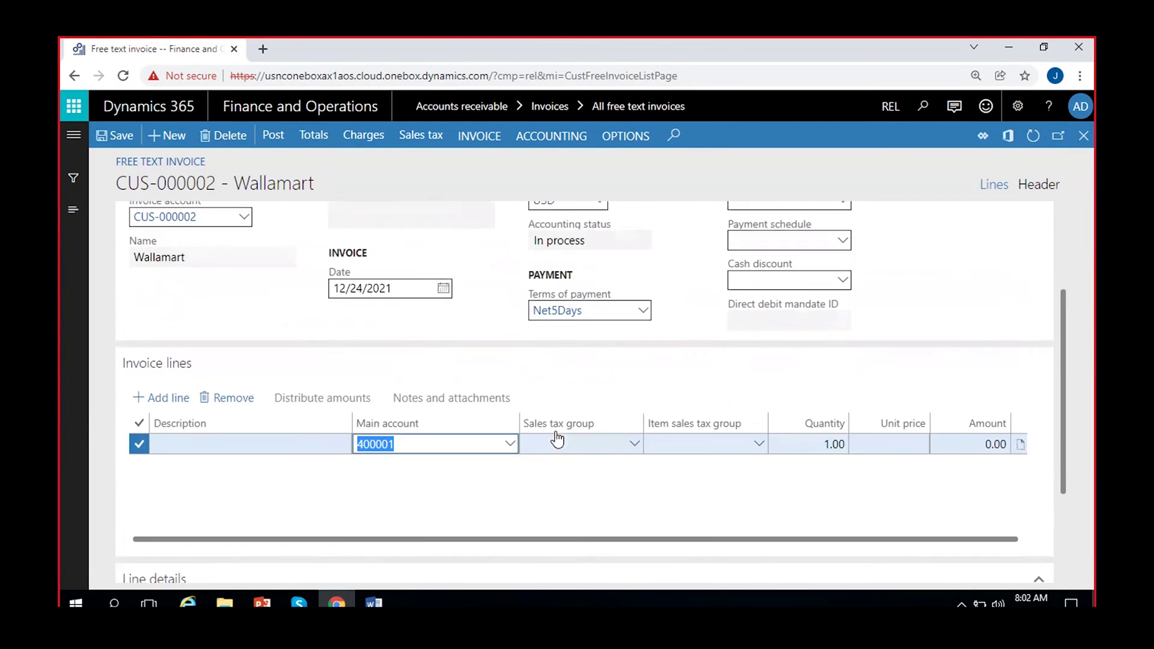
scroll(820, 543, "down", 3)
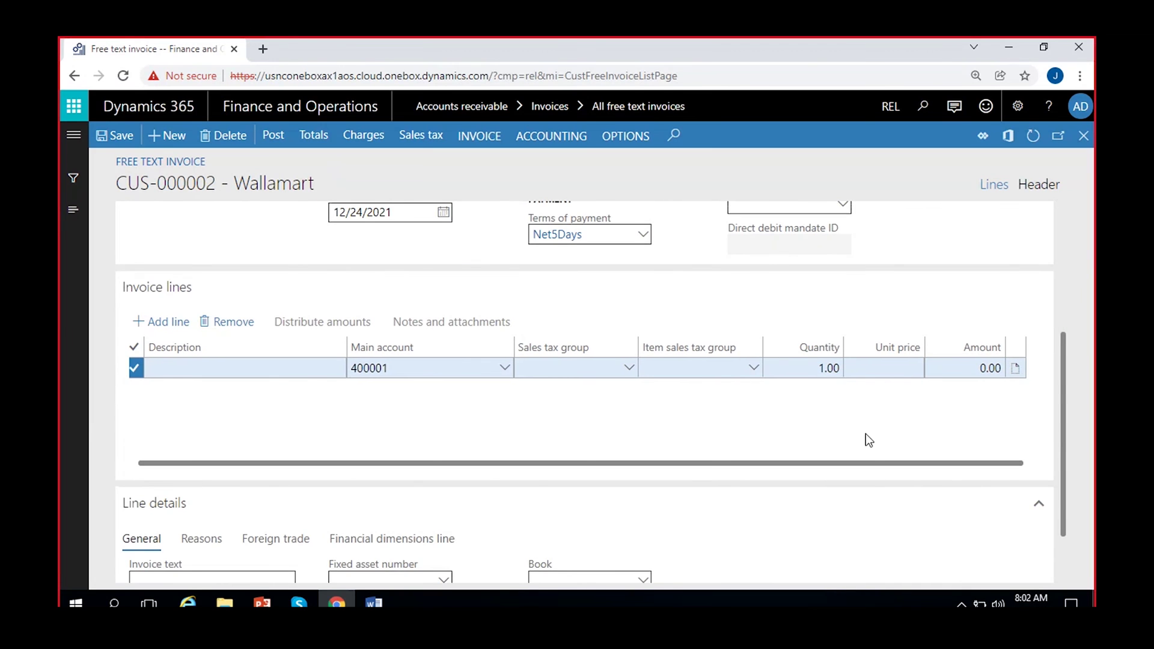
left_click(828, 365)
type("0")
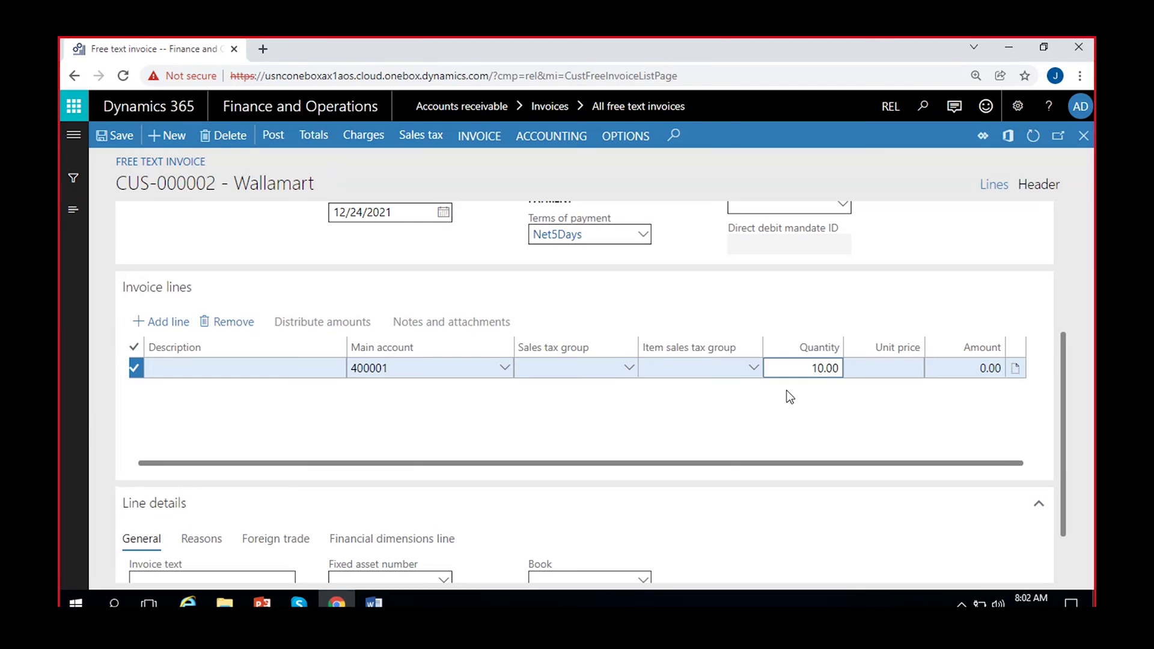
left_click(877, 363)
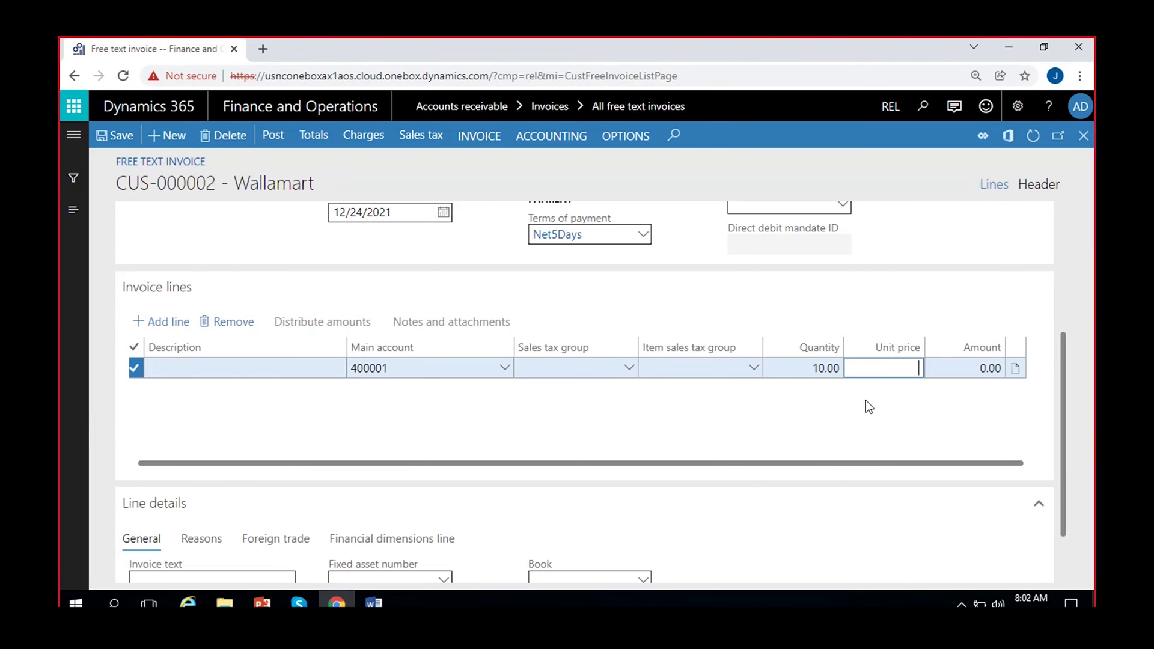
type("250")
left_click(836, 433)
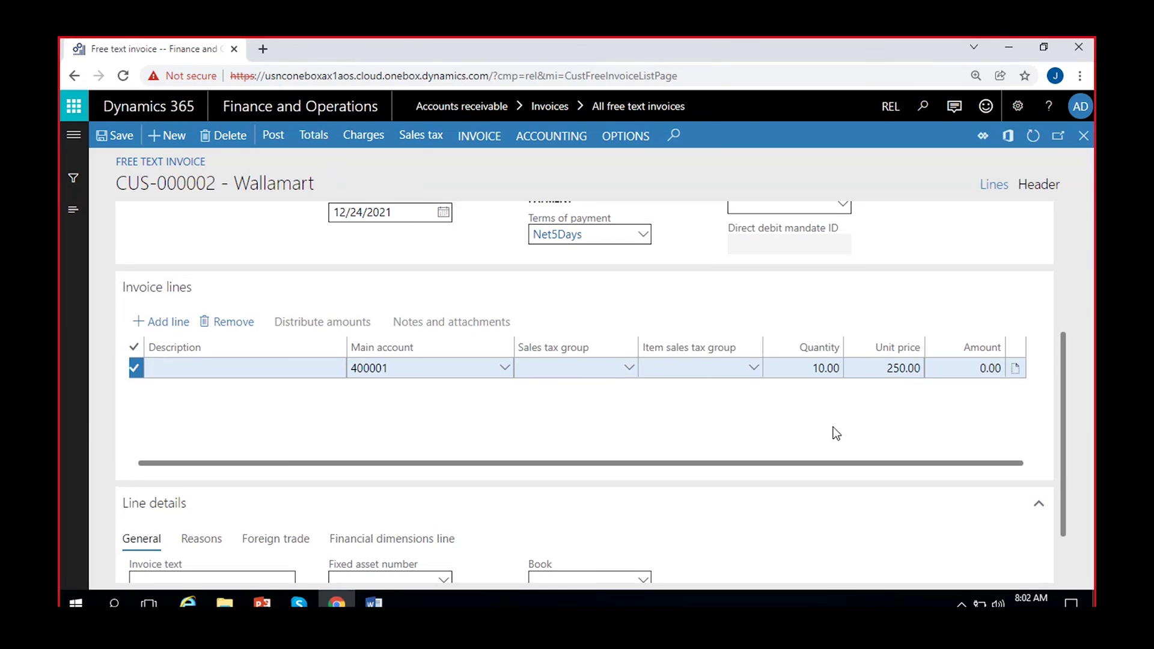
key("Tab")
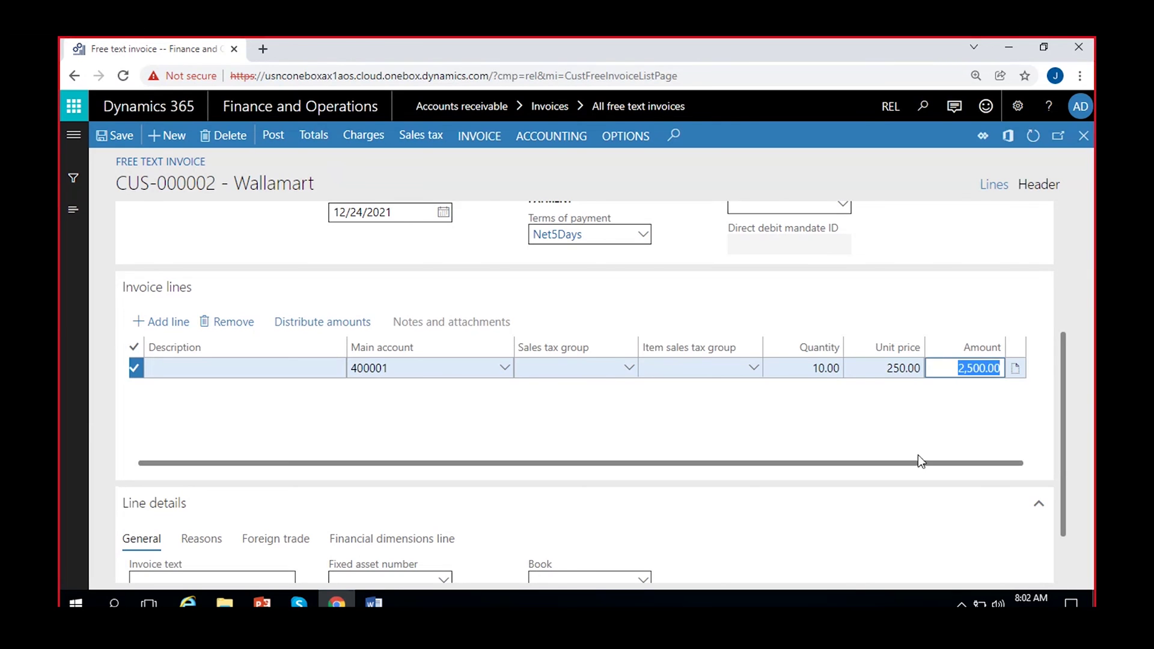
left_click(736, 424)
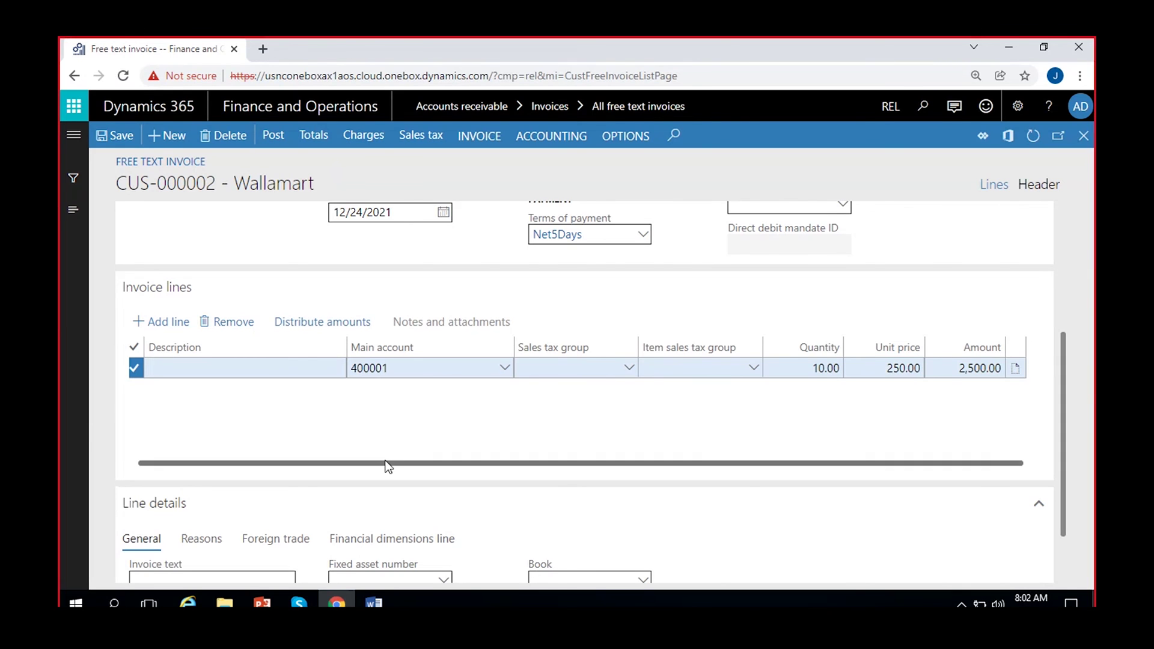
- Enter "Training fee 10X250" as the invoice line's description and review the line details
left_click(208, 369)
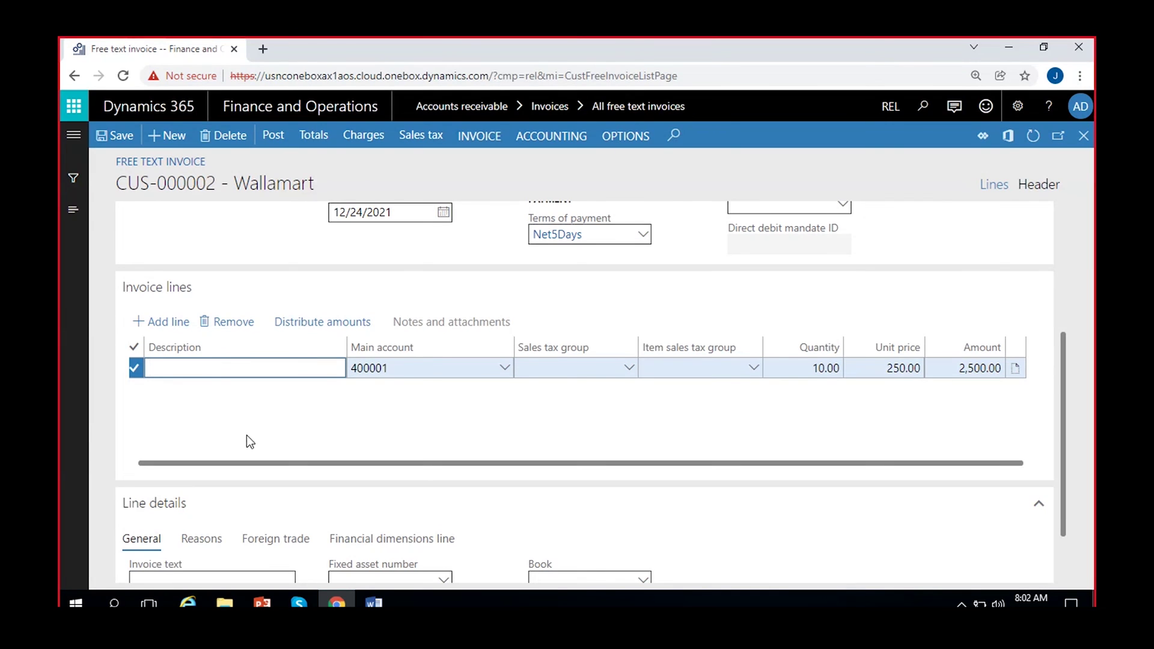
type("Training fee 10X250")
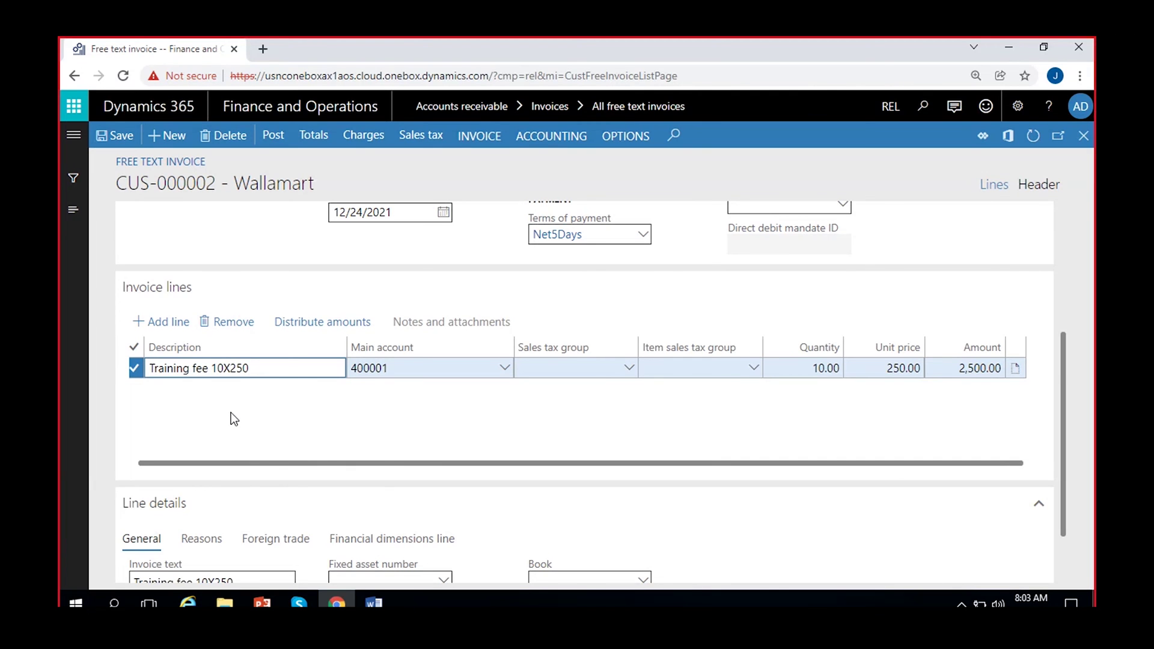
scroll(230, 413, "down", 1)
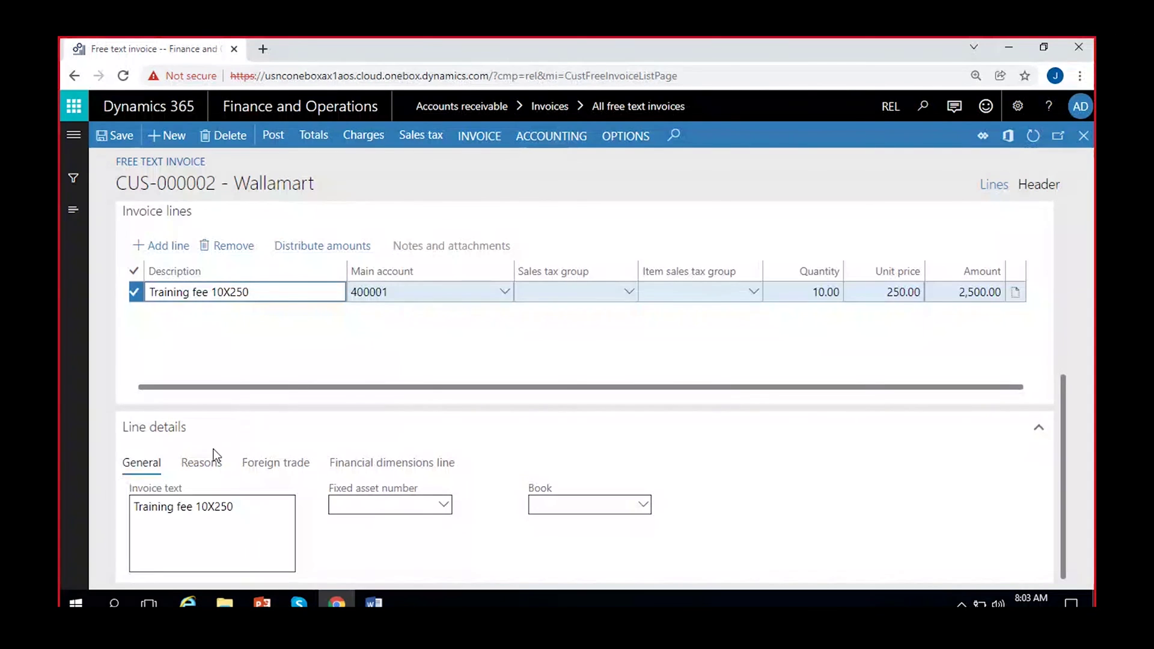
scroll(311, 350, "up", 2)
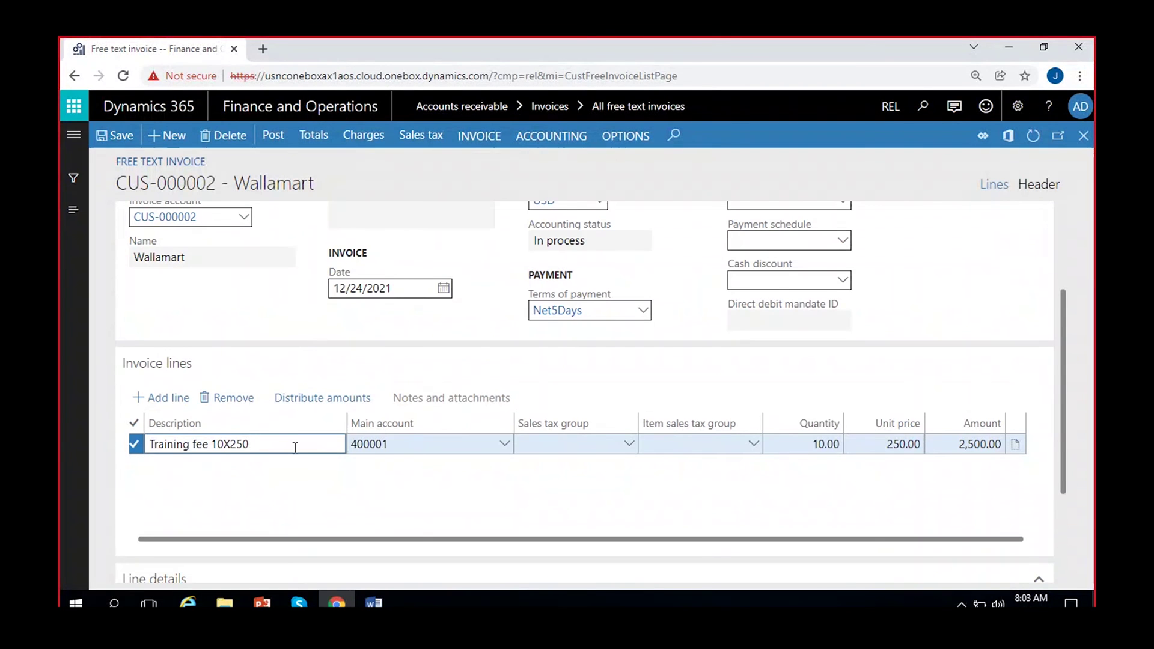
scroll(280, 485, "up", 1)
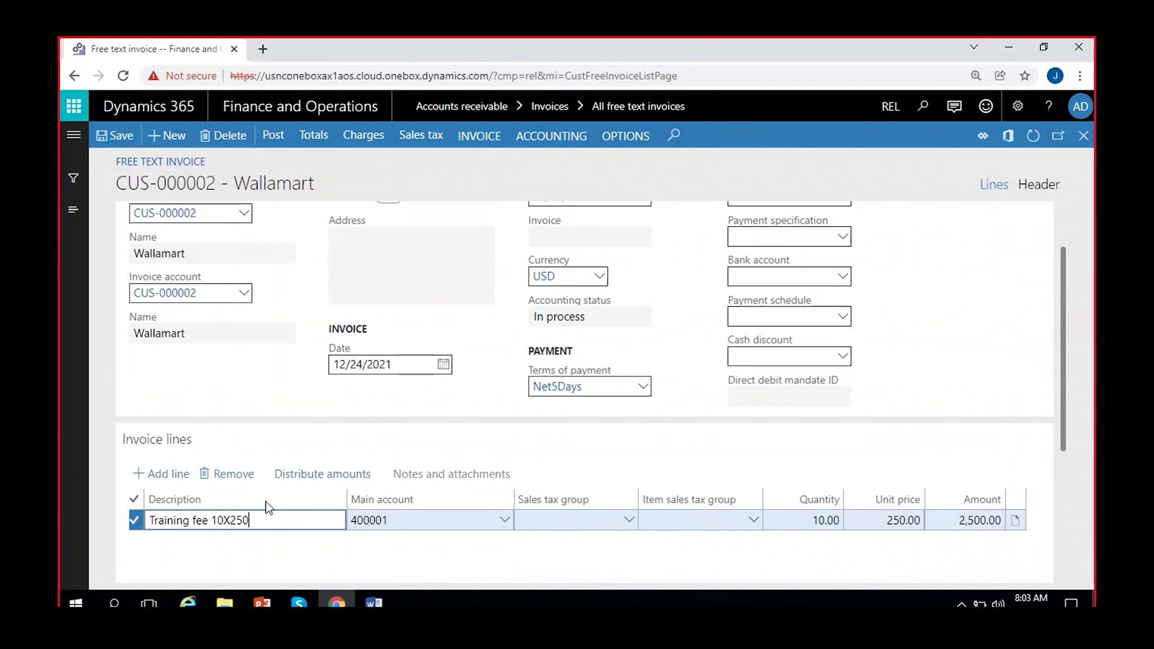
- Save the free text invoice, post it with Posting on and Print invoice off, and dismiss the posting messages
left_click(116, 137)
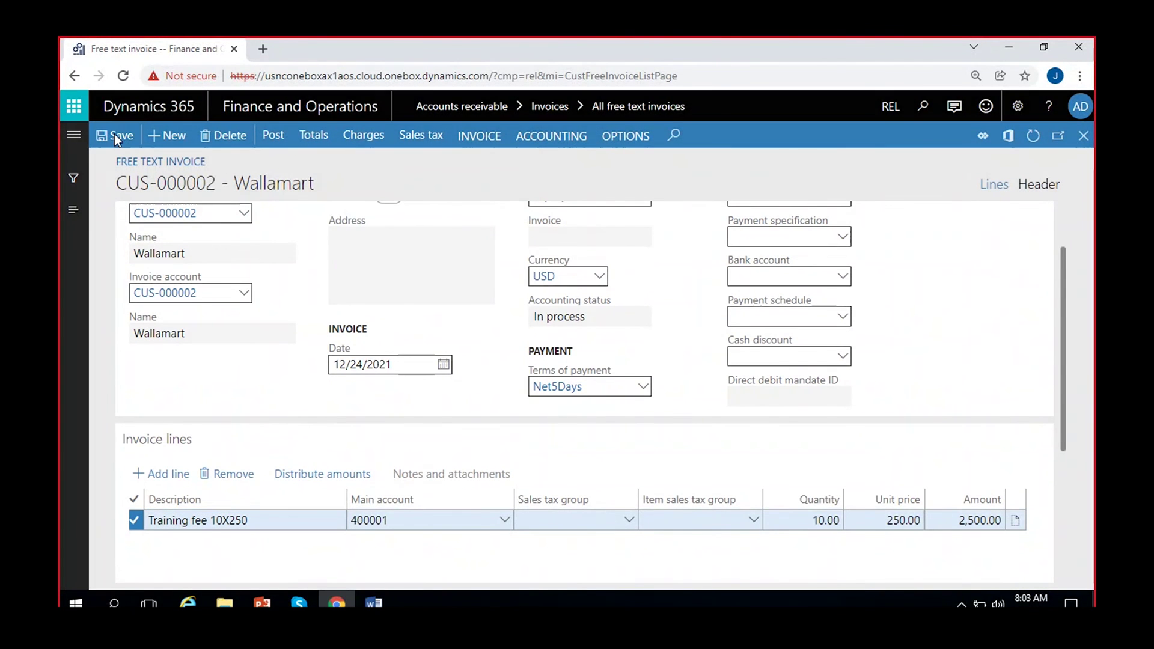
left_click(272, 137)
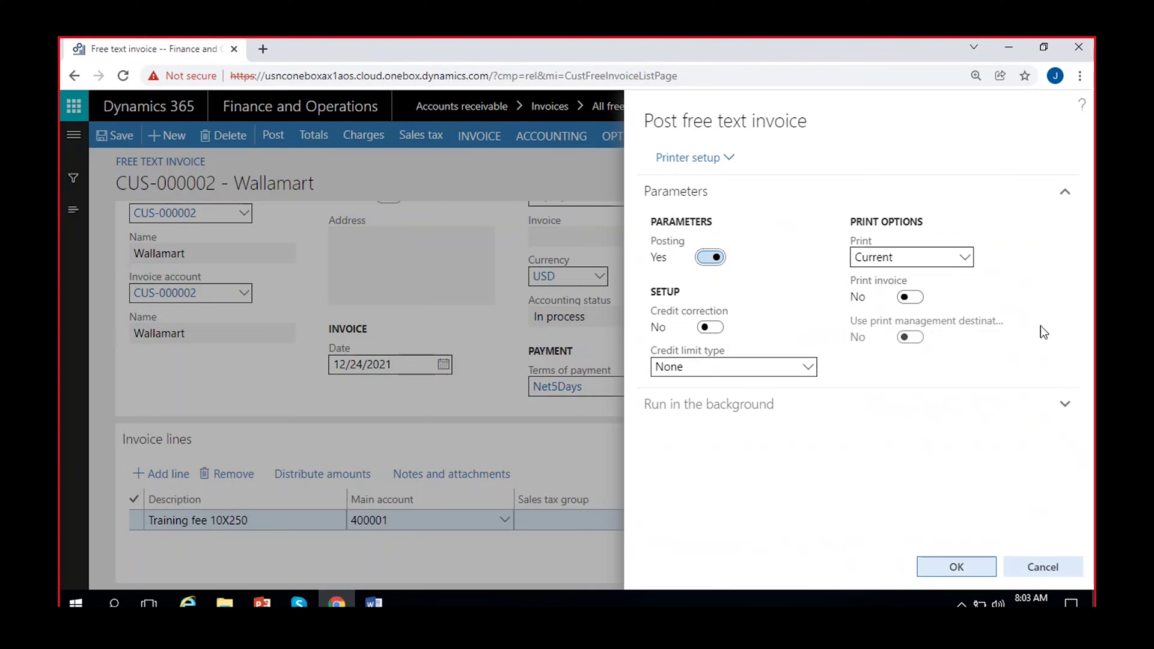
left_click(820, 291)
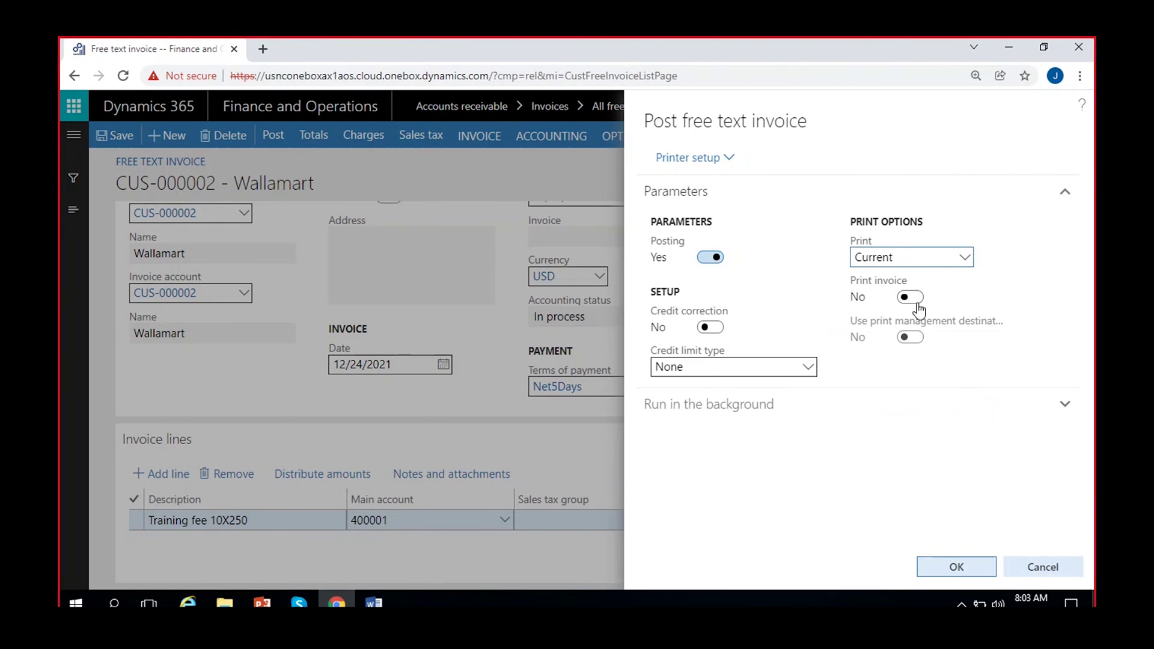
left_click(919, 298)
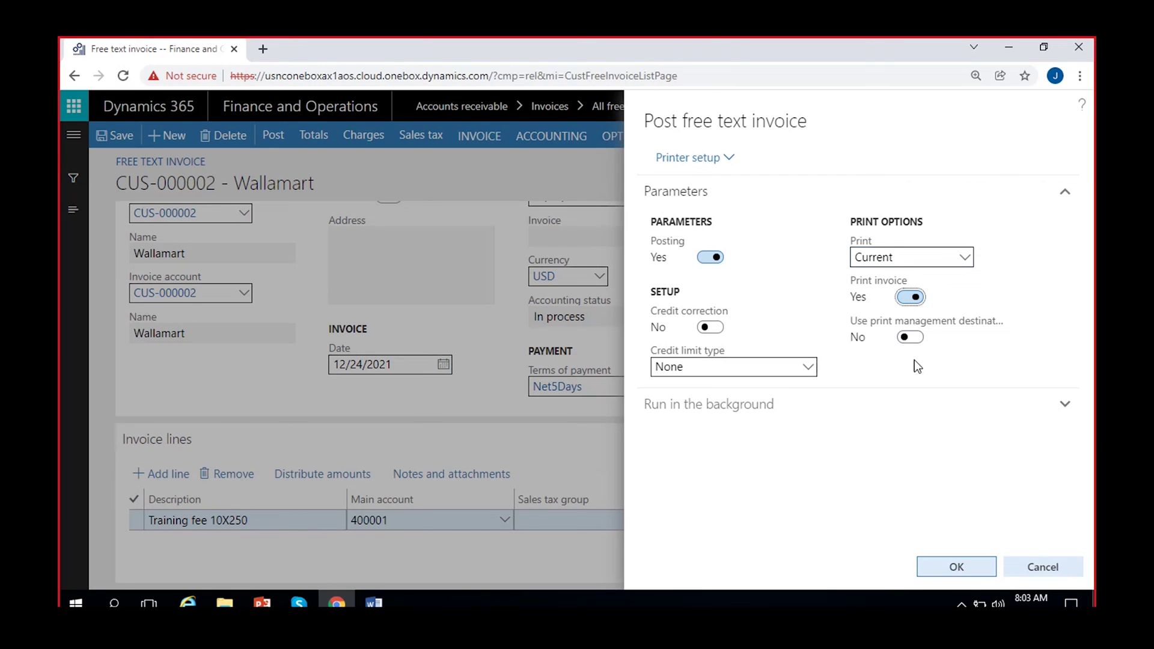
left_click(903, 299)
left_click(955, 568)
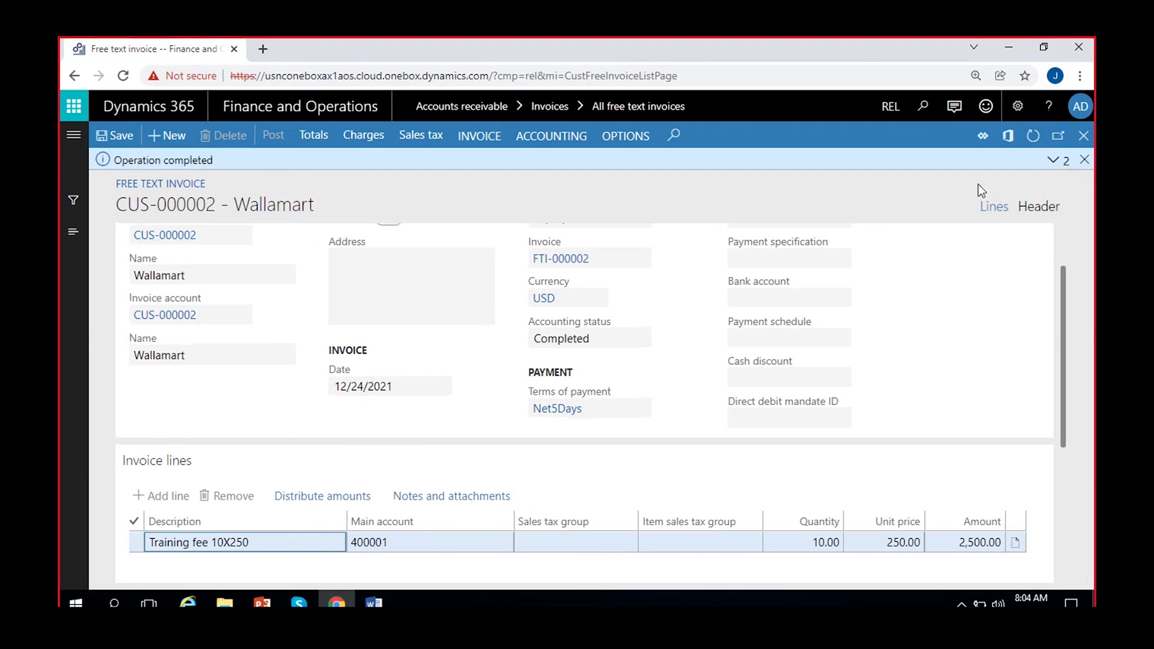
left_click(1055, 159)
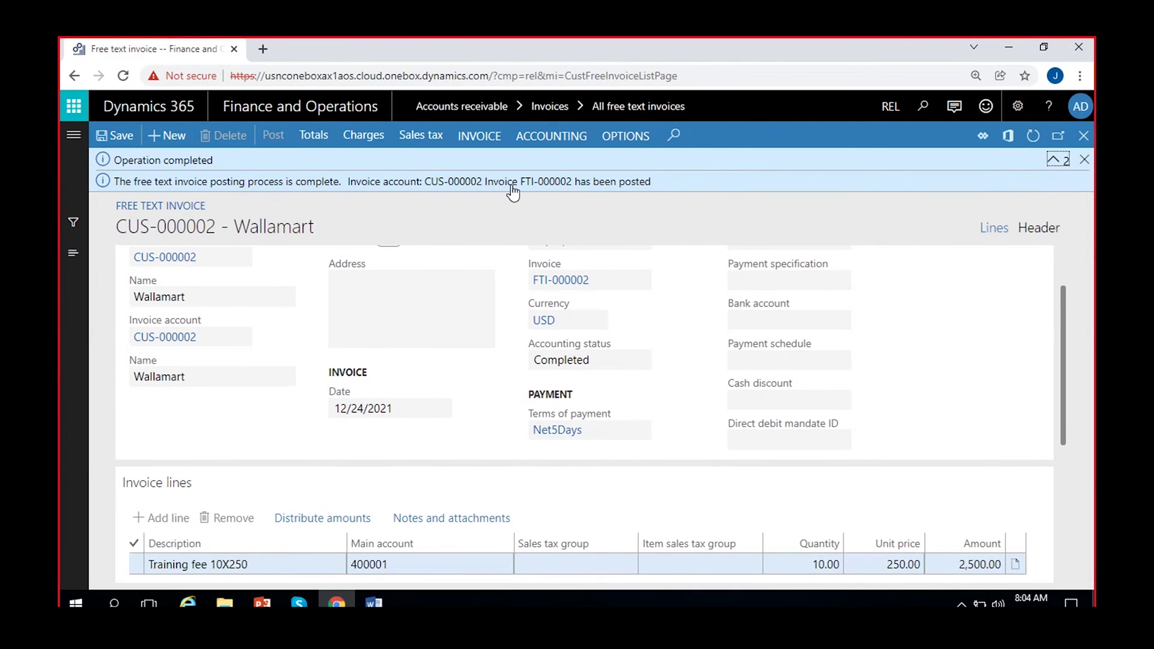
left_click(1084, 160)
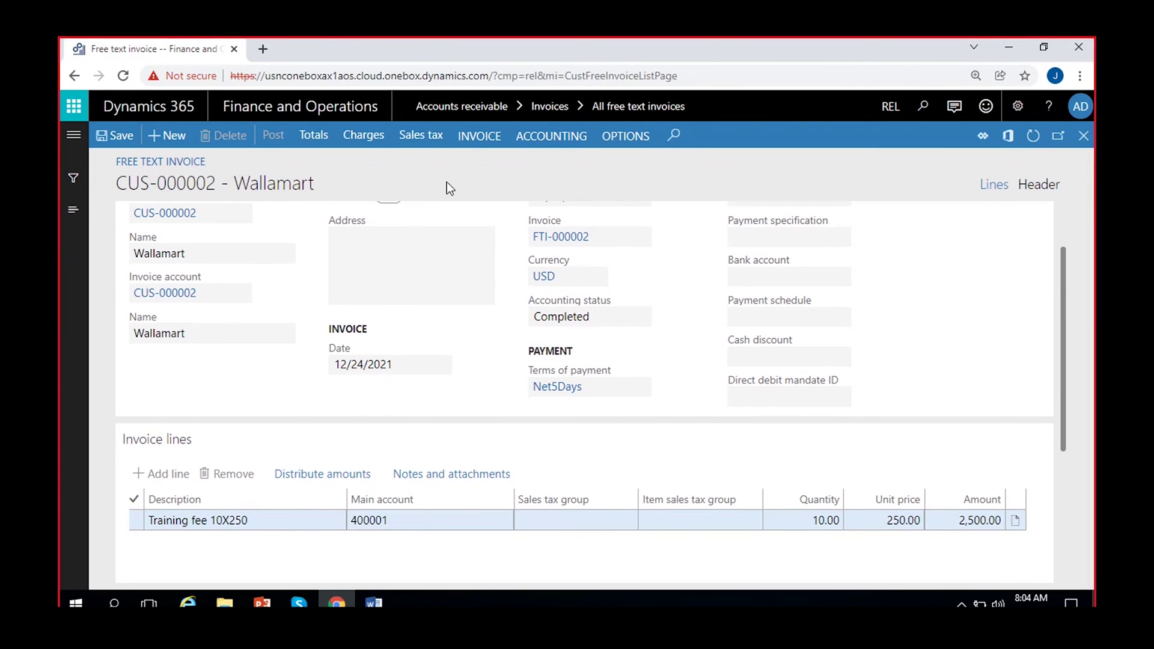
- Print the selected posted free text invoice to the on-screen report view
left_click(470, 134)
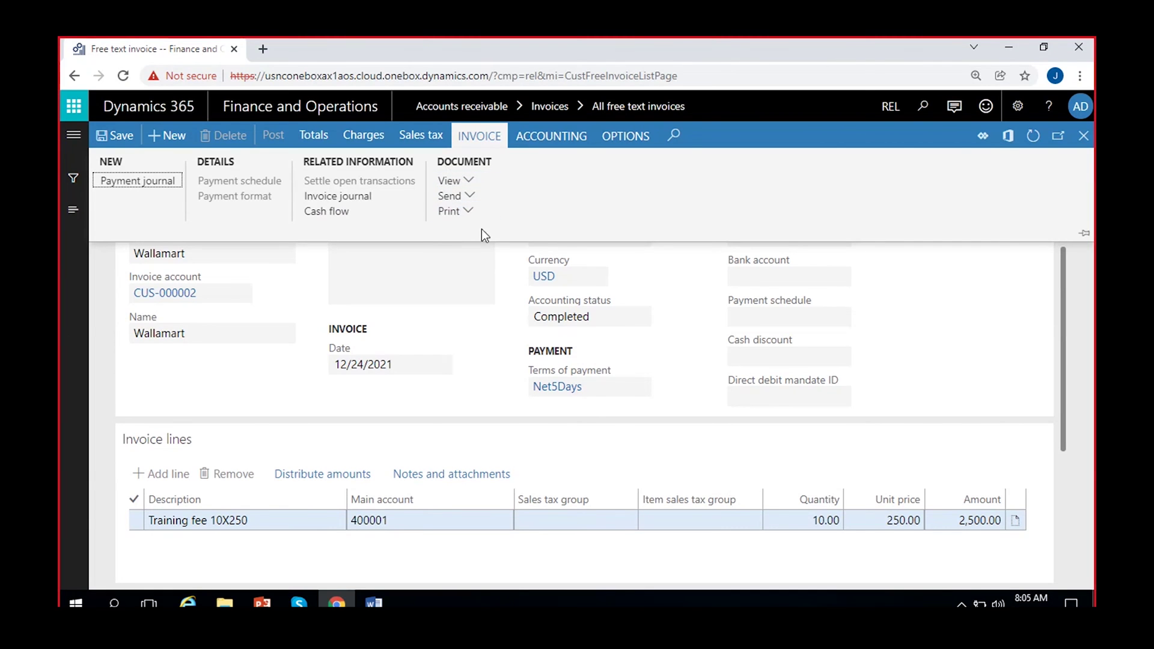
left_click(467, 214)
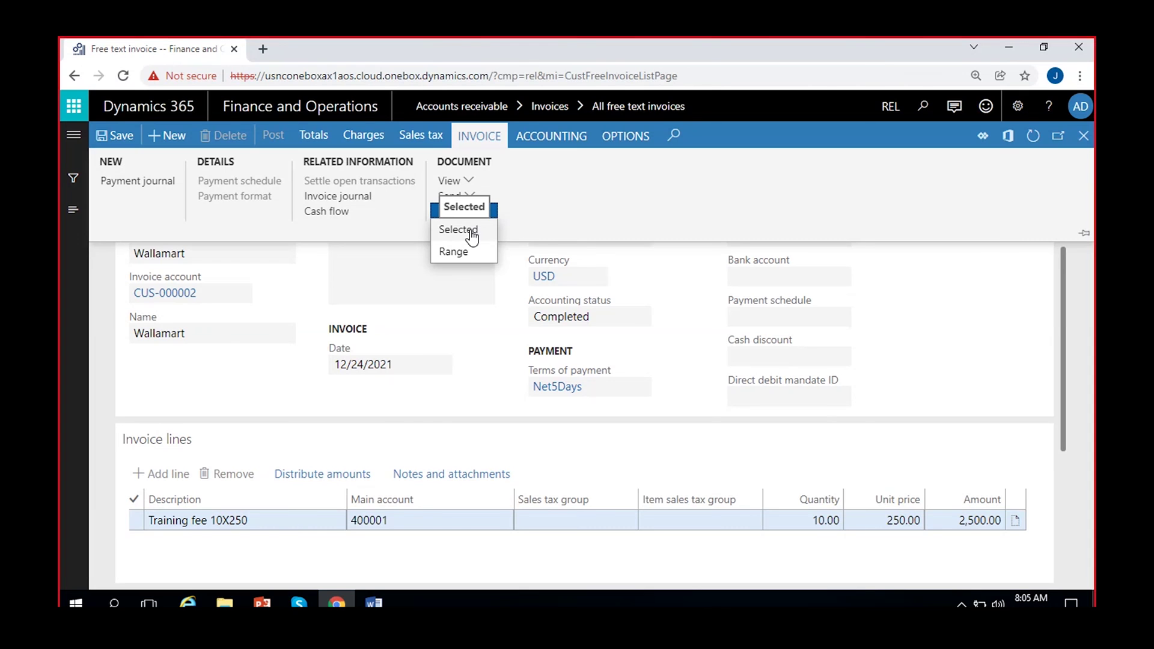
left_click(464, 230)
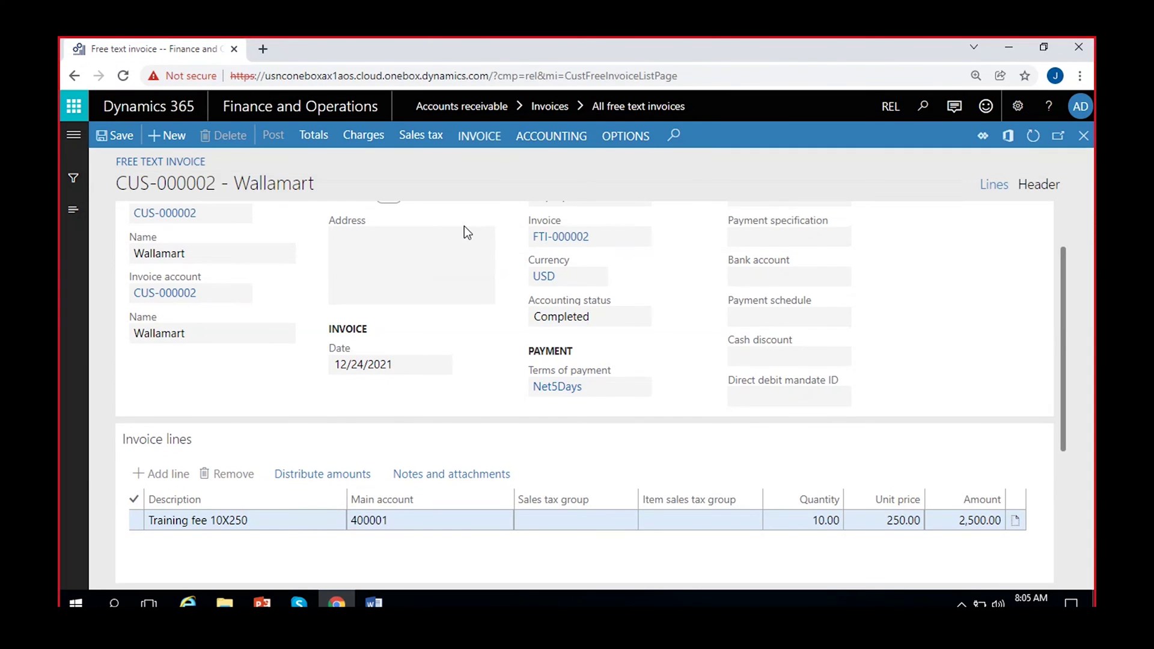
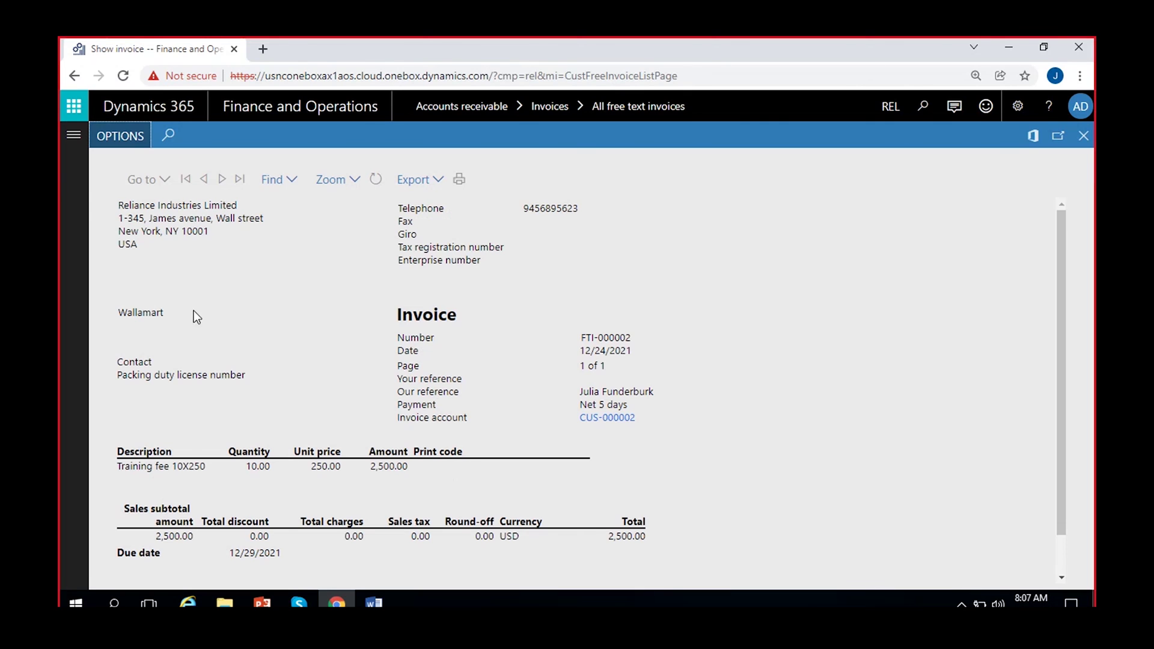
- Review the printed invoice's company address and the training fee line's description, quantity, unit price and amount
left_click(180, 230)
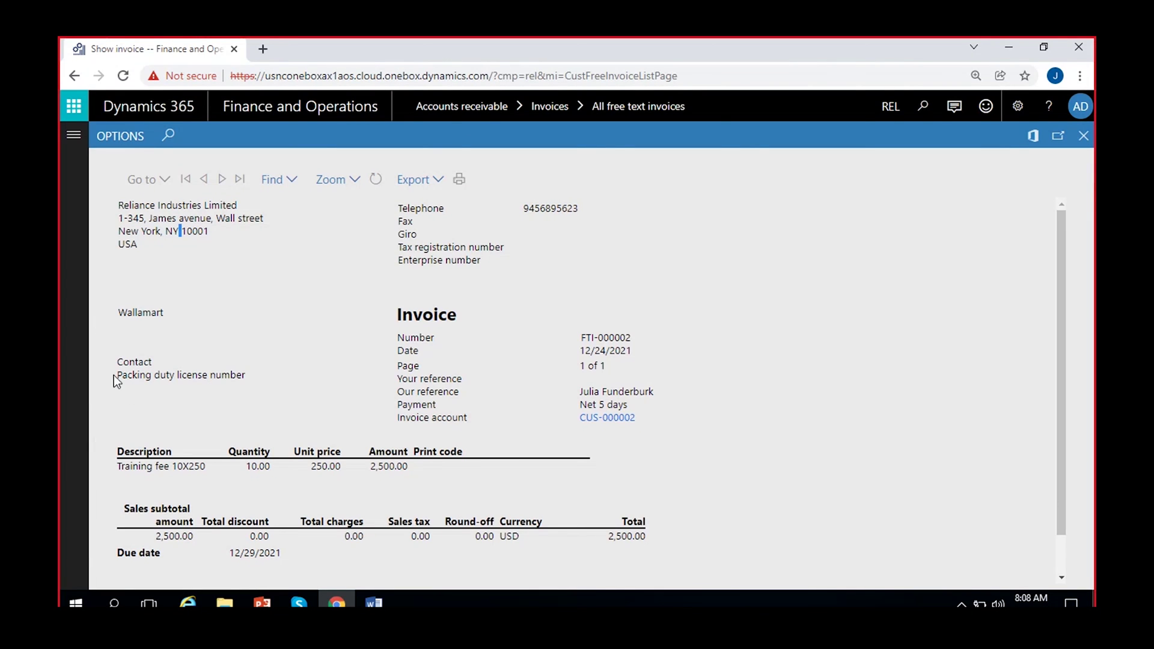
scroll(172, 366, "down", 1)
double_click(191, 423)
double_click(253, 423)
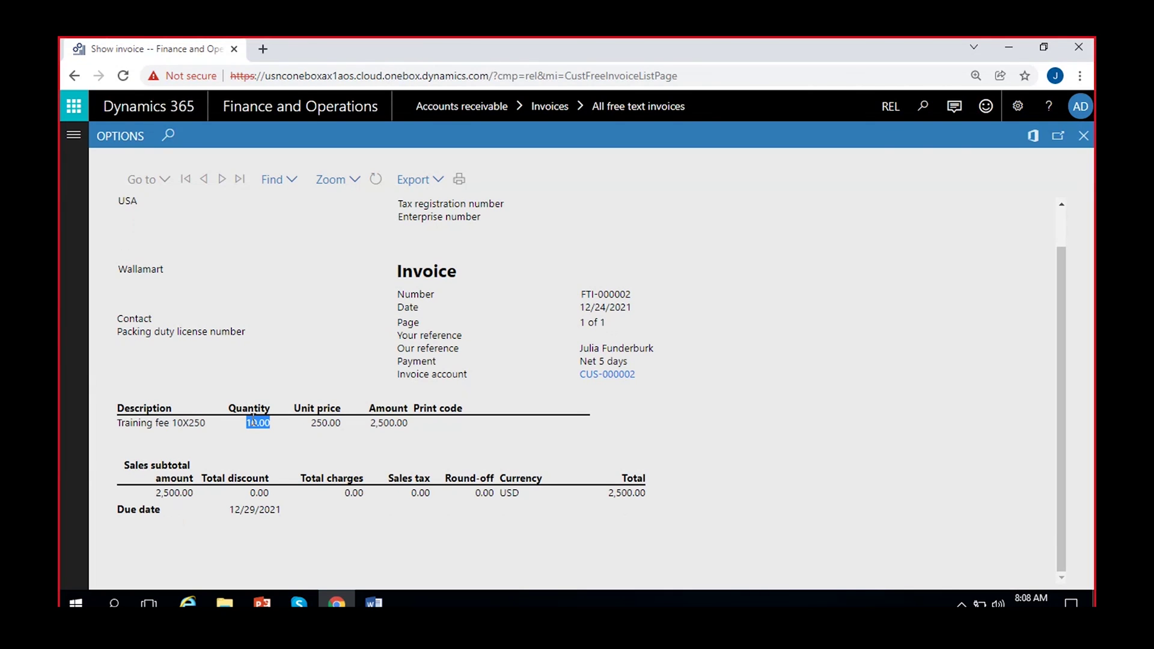
double_click(333, 422)
double_click(388, 423)
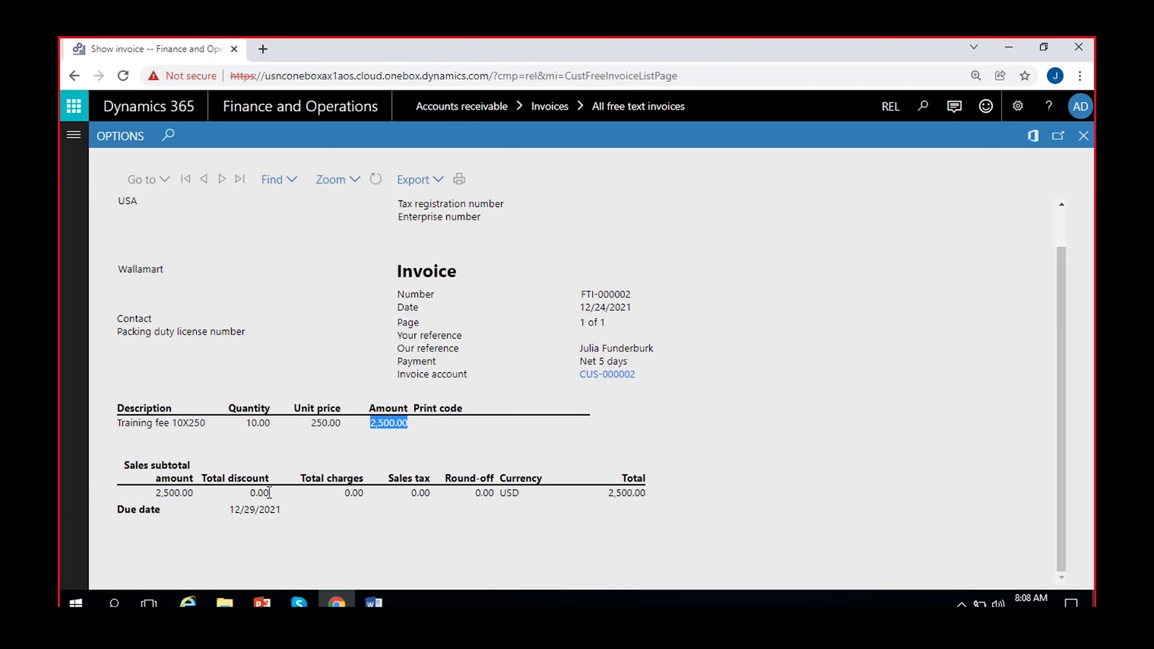
- Review the printed invoice's sales subtotal, sales tax, charges, total and due date, comparing the due date with the invoice date
double_click(176, 493)
double_click(420, 493)
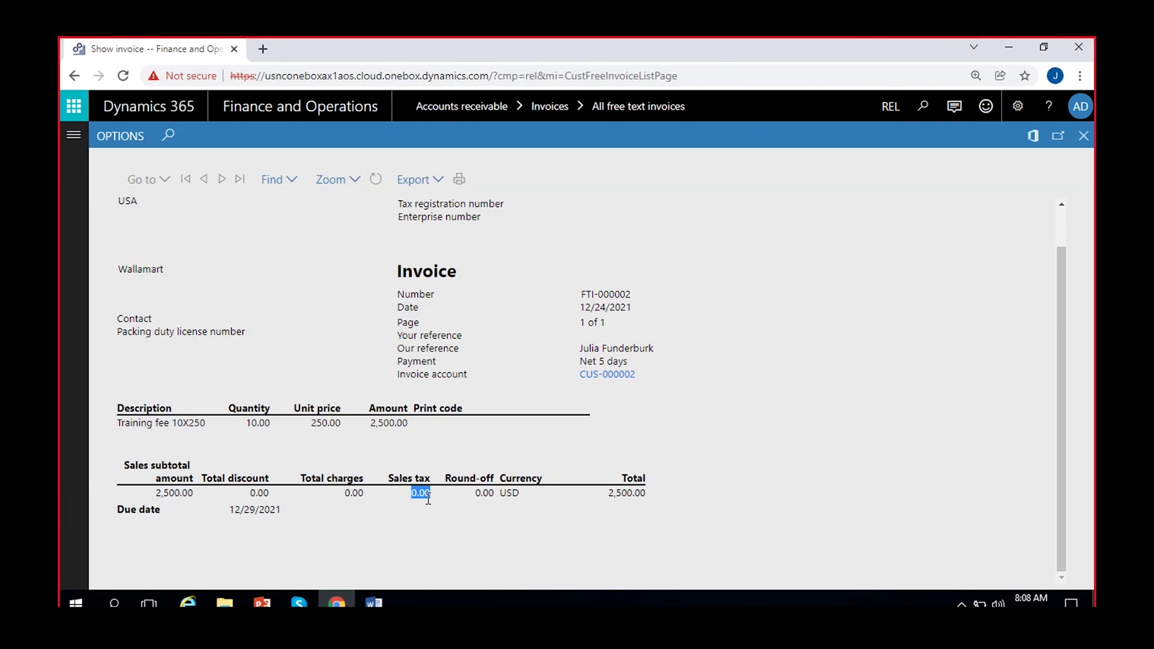
left_click(476, 497)
double_click(356, 498)
left_click(343, 500)
double_click(617, 495)
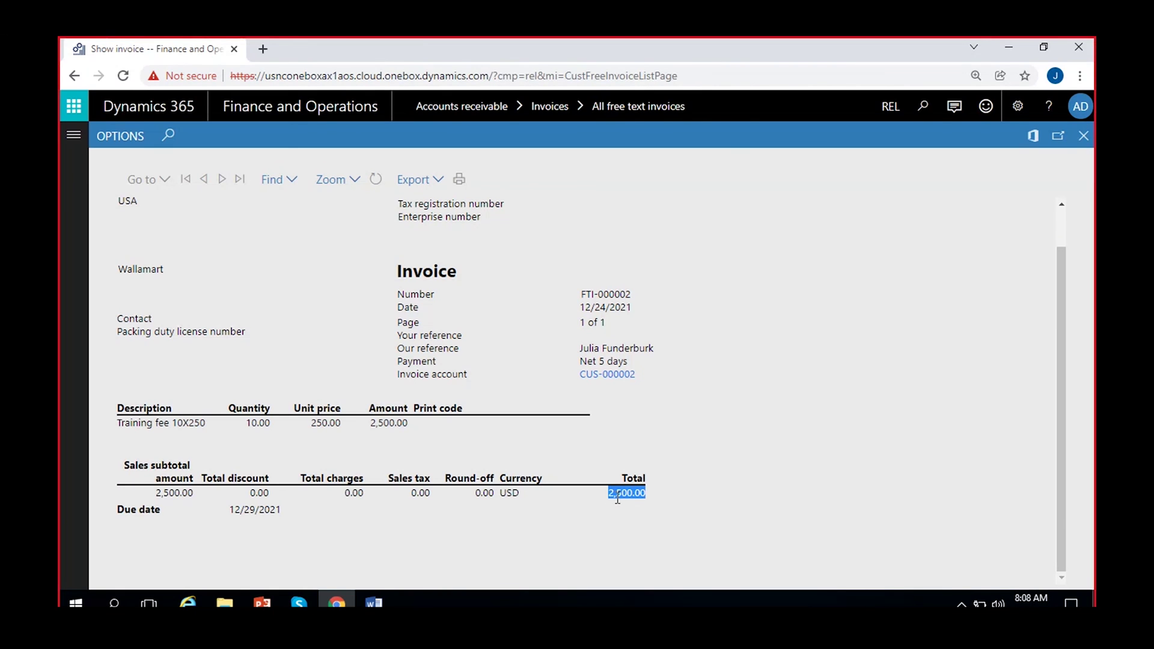
double_click(239, 510)
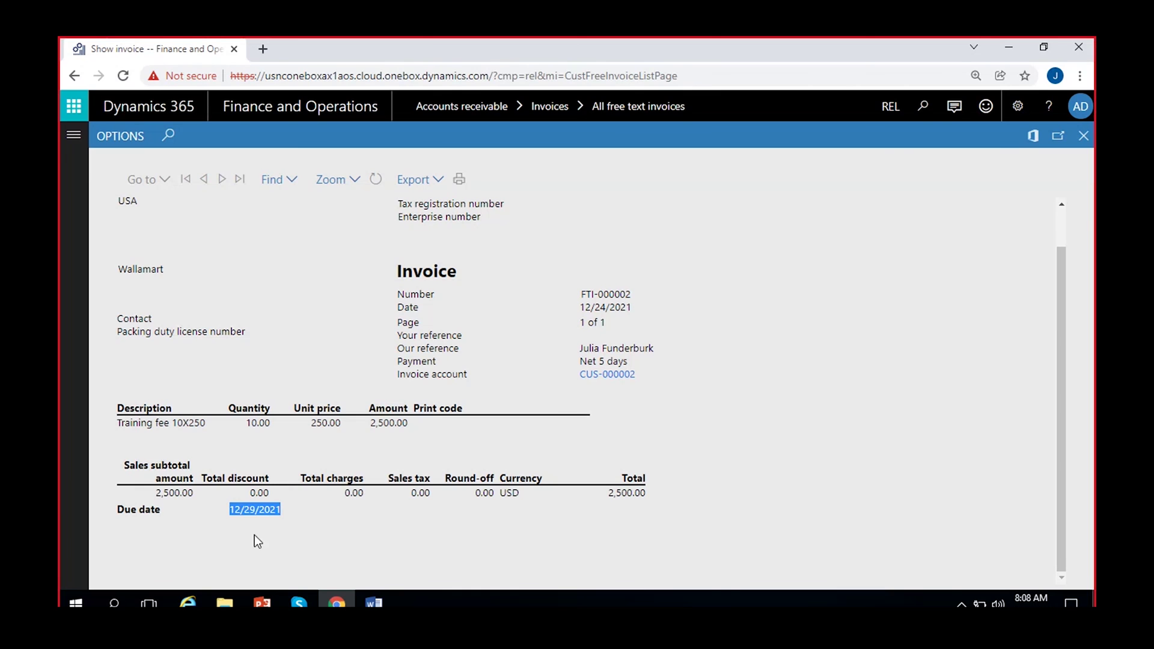
double_click(621, 307)
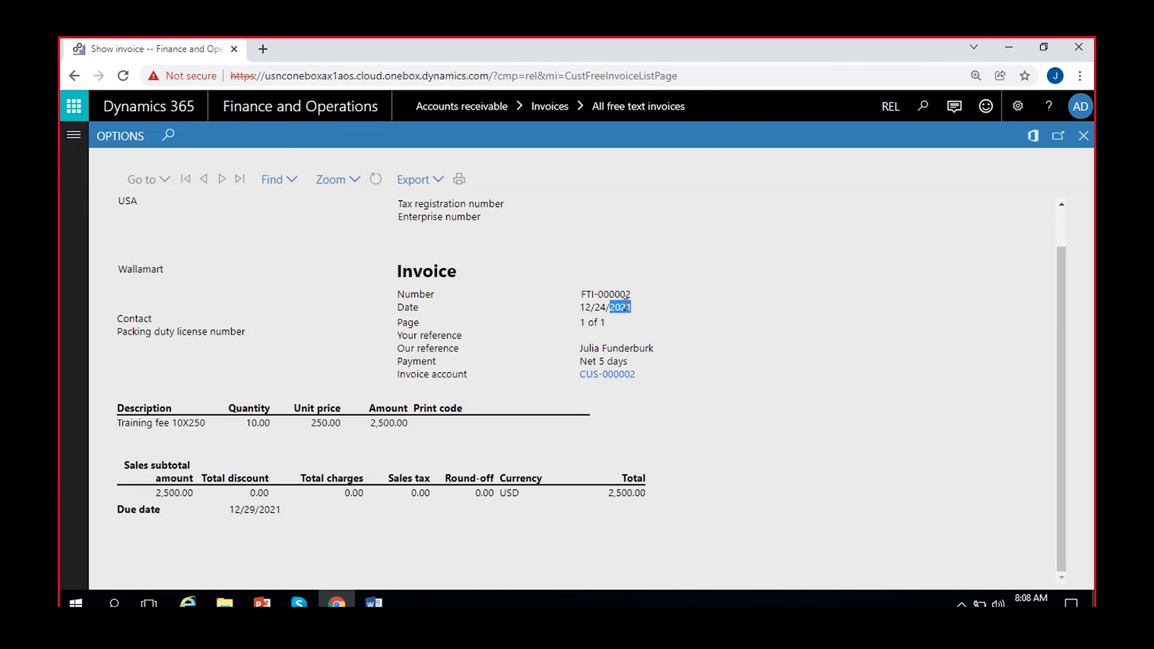
double_click(600, 307)
- Check which export formats the invoice report offers, and close the report
left_click(434, 180)
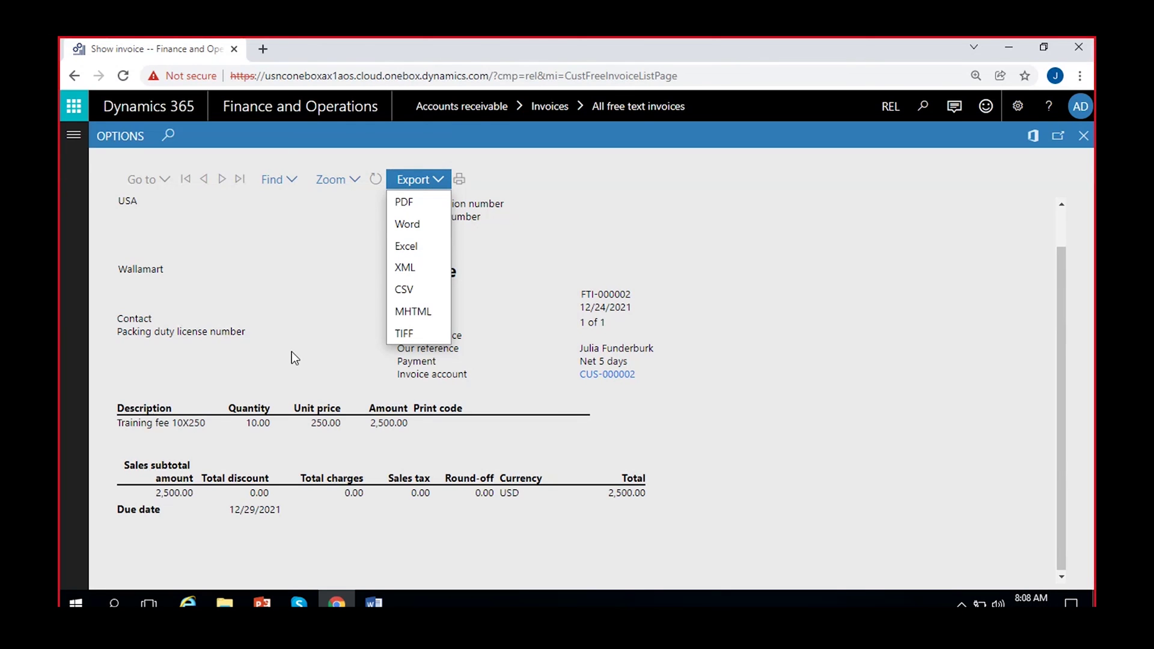
left_click(428, 181)
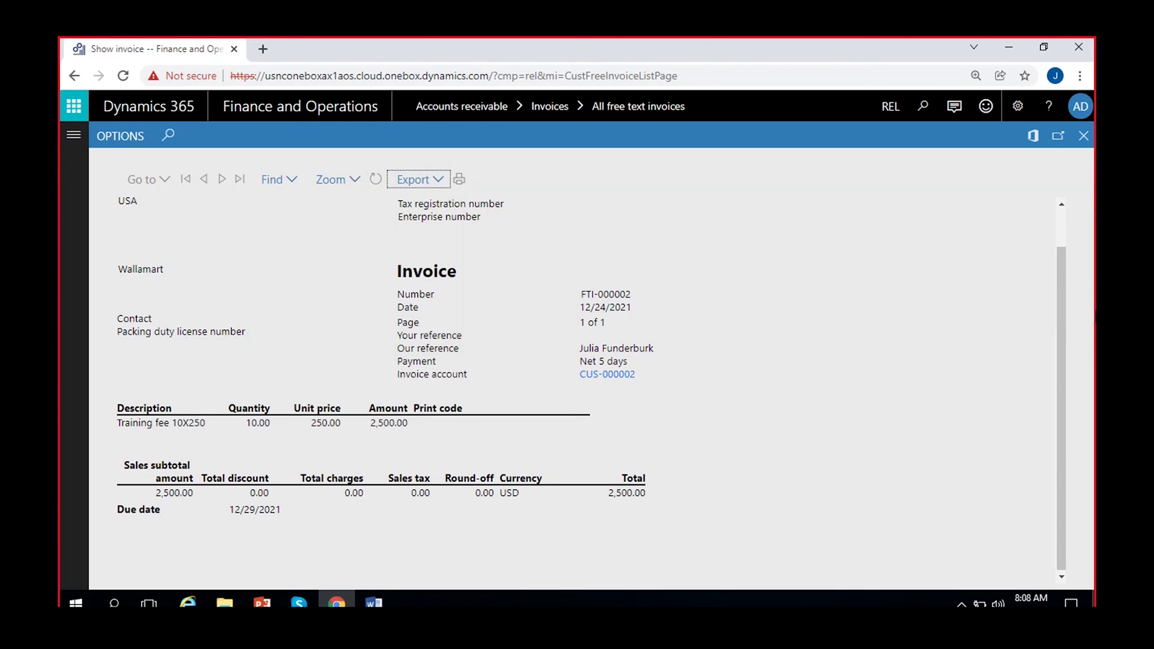
left_click(1083, 137)
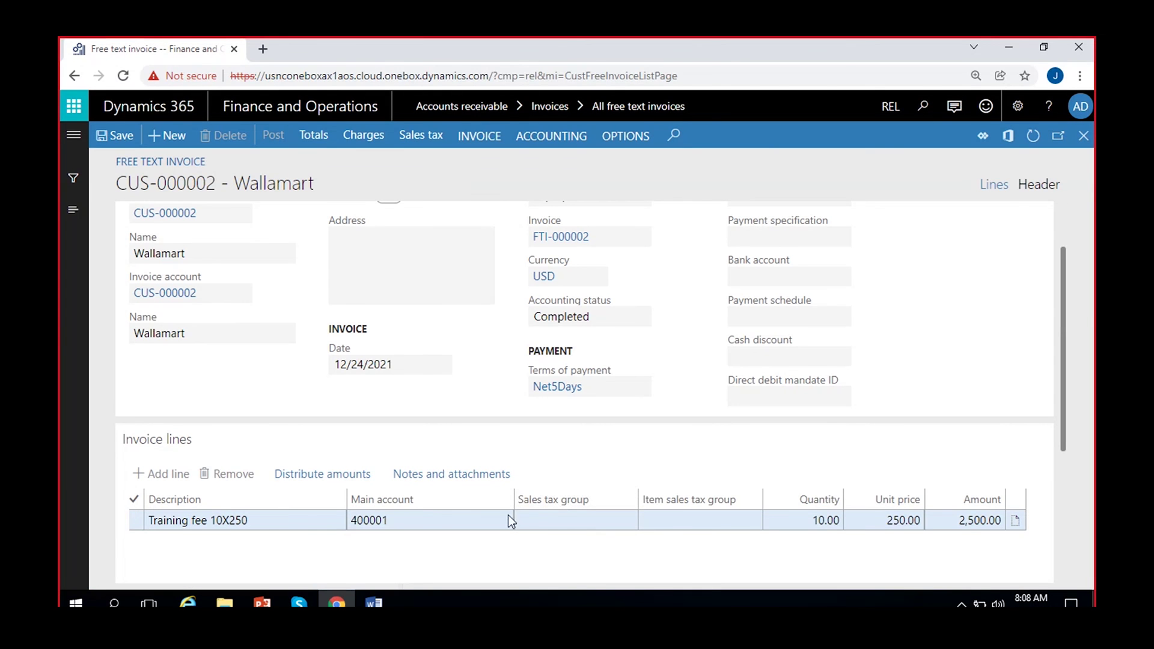
- Open the voucher transactions of the posted Wallamart invoice from its invoice journal
left_click(480, 143)
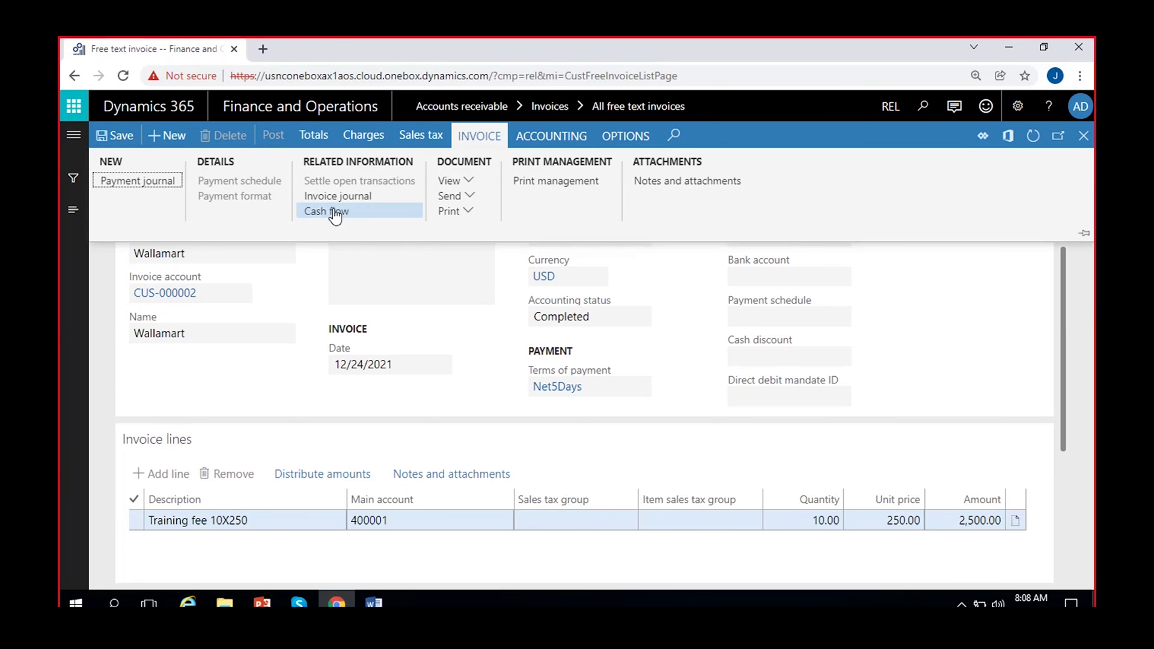
left_click(357, 196)
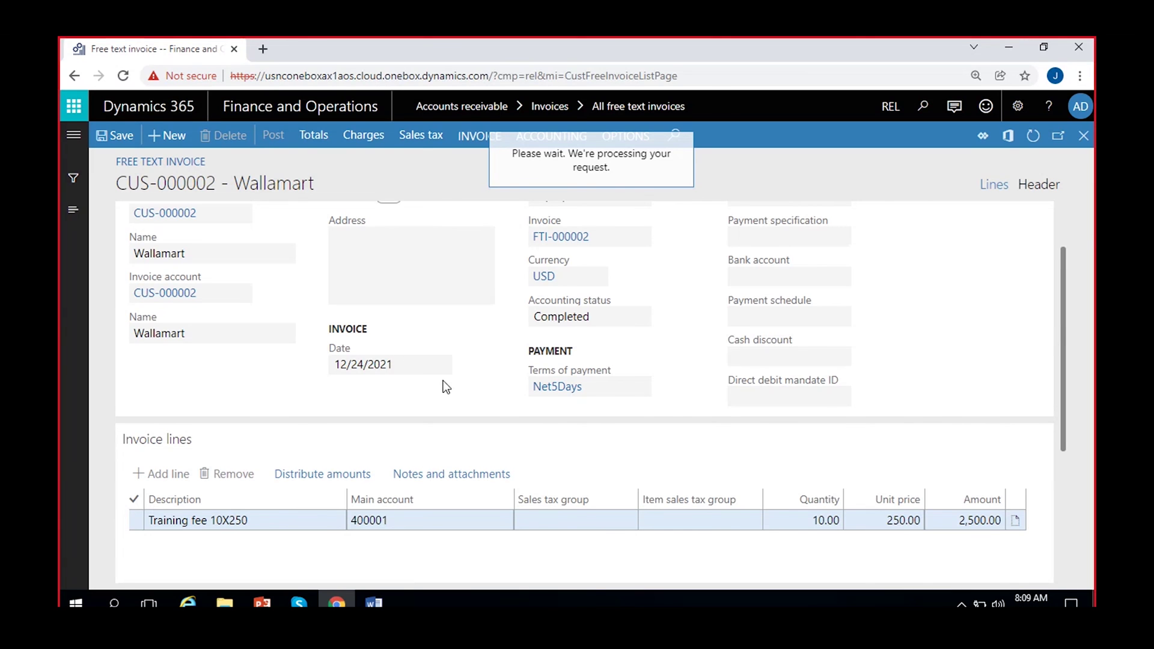
left_click(471, 327)
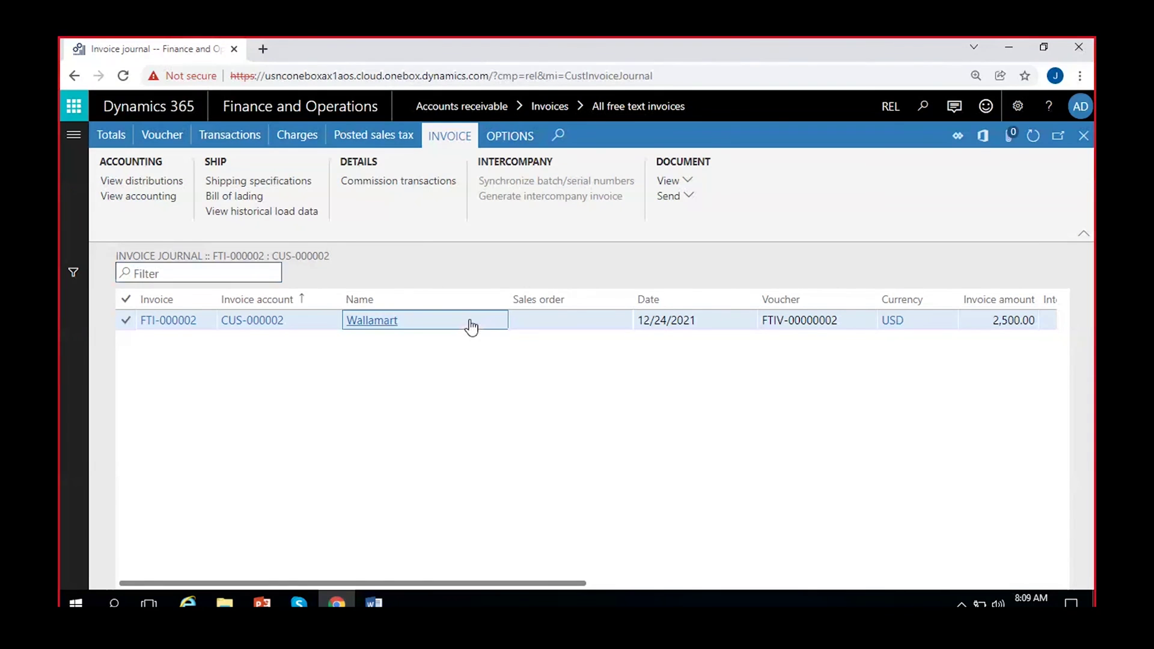
left_click(167, 136)
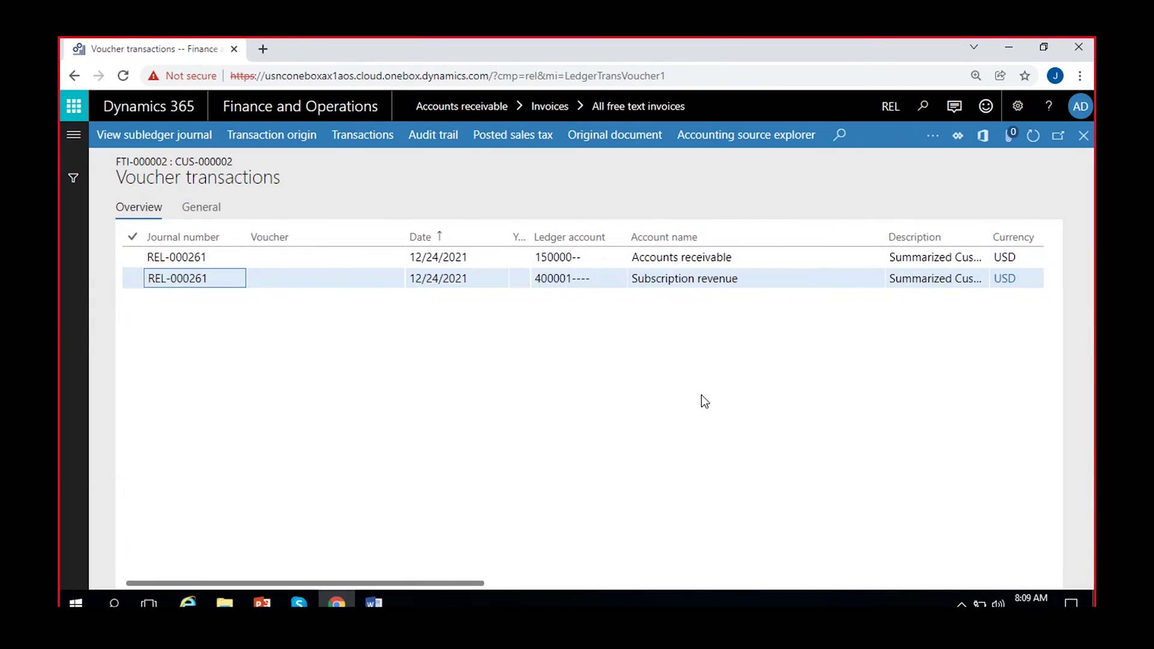
- Examine the transaction amounts posted to the Accounts receivable and Subscription revenue ledger accounts
scroll(705, 401, "right", 3)
left_click(963, 256)
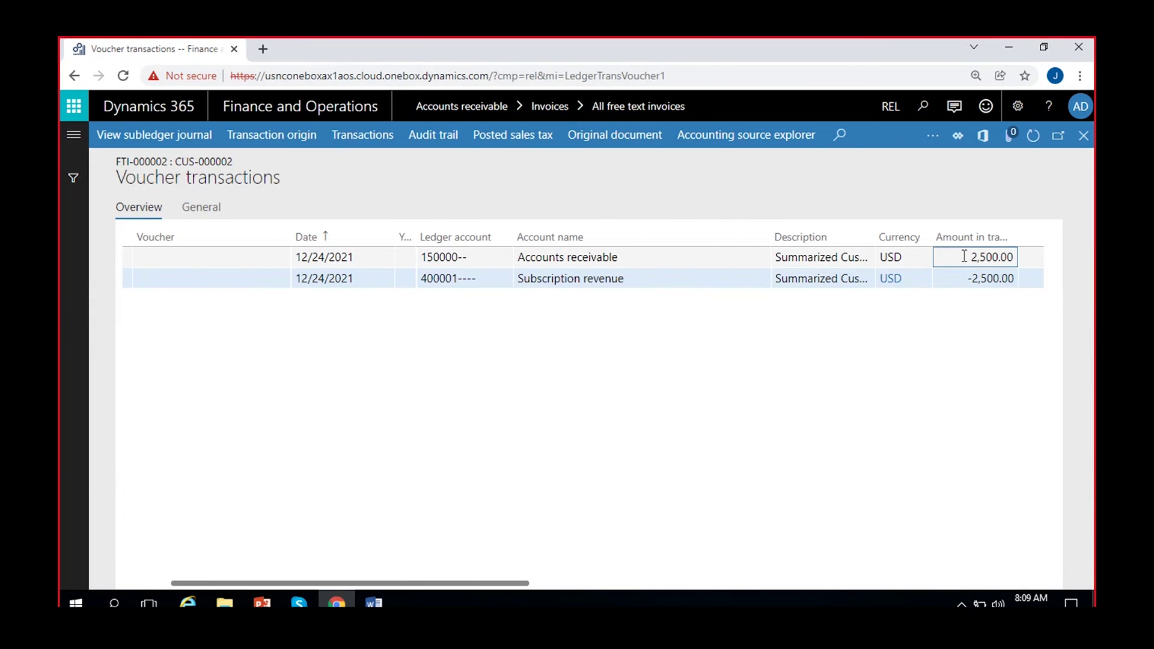
scroll(838, 400, "right", 2)
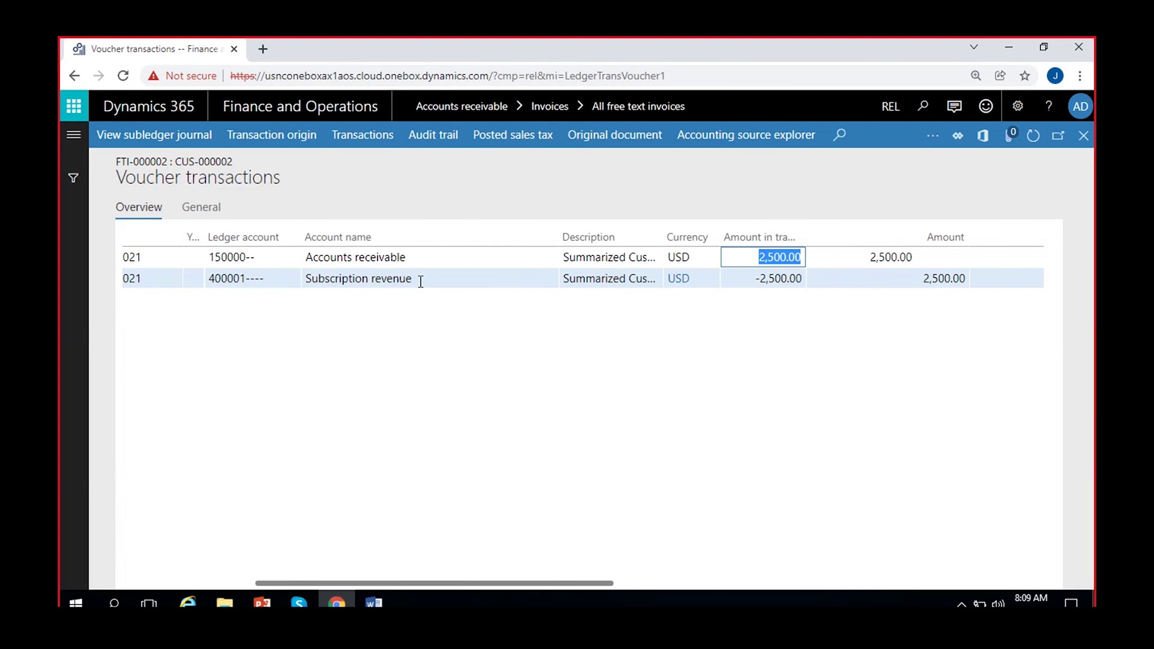
left_click(738, 281)
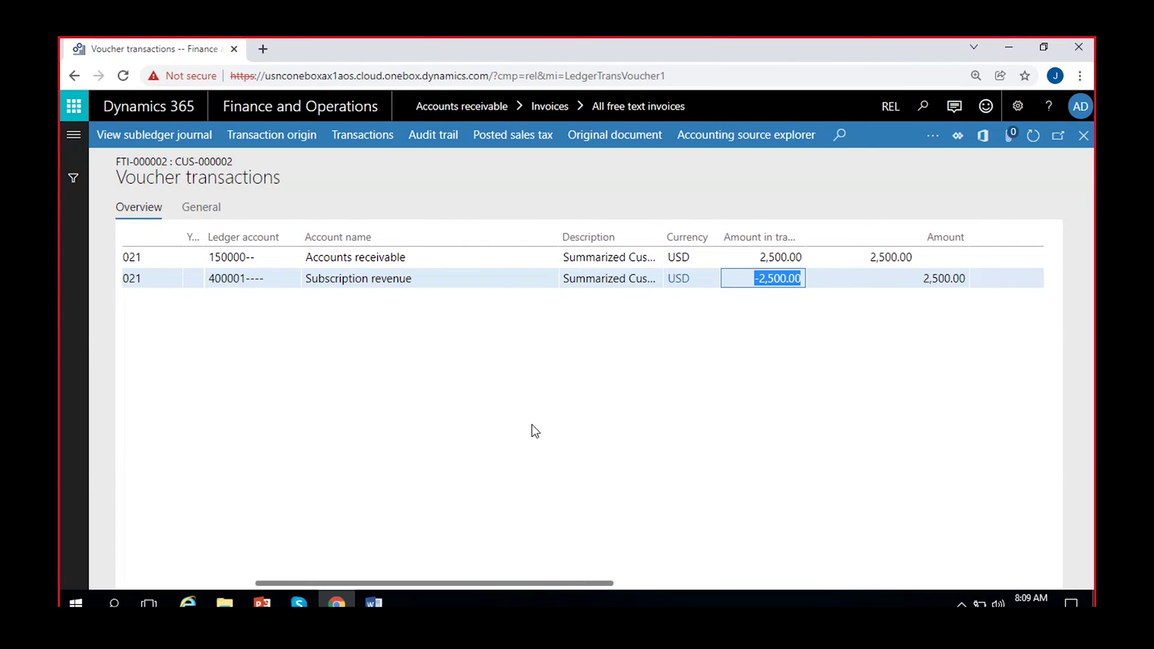
left_click(759, 361)
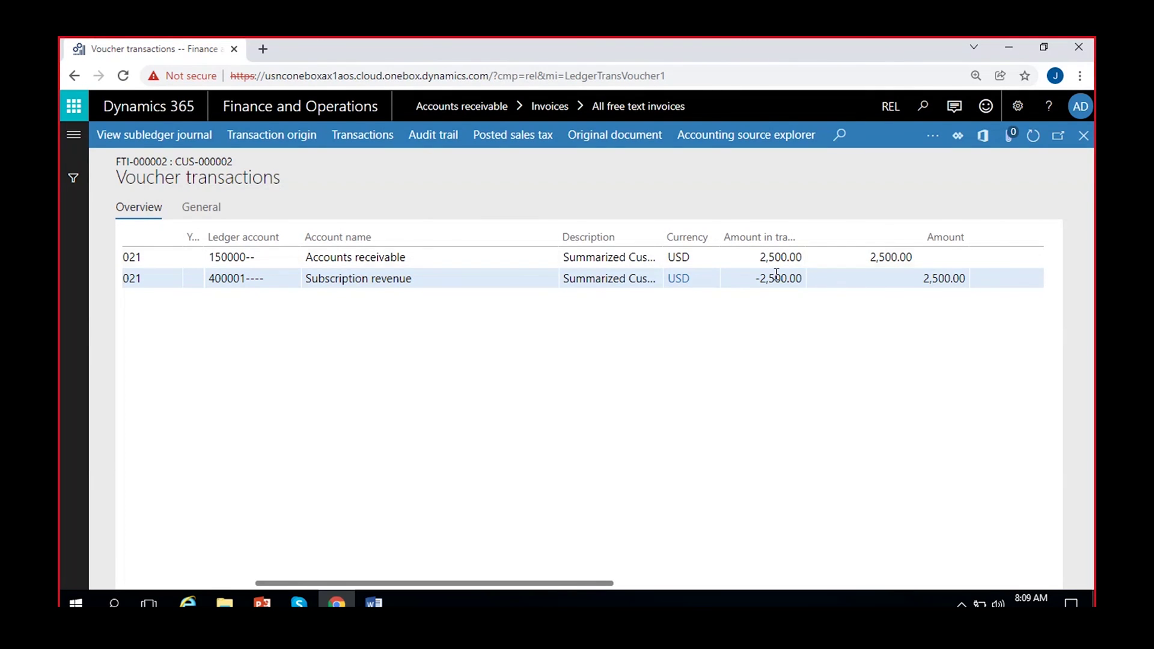
scroll(492, 433, "left", 5)
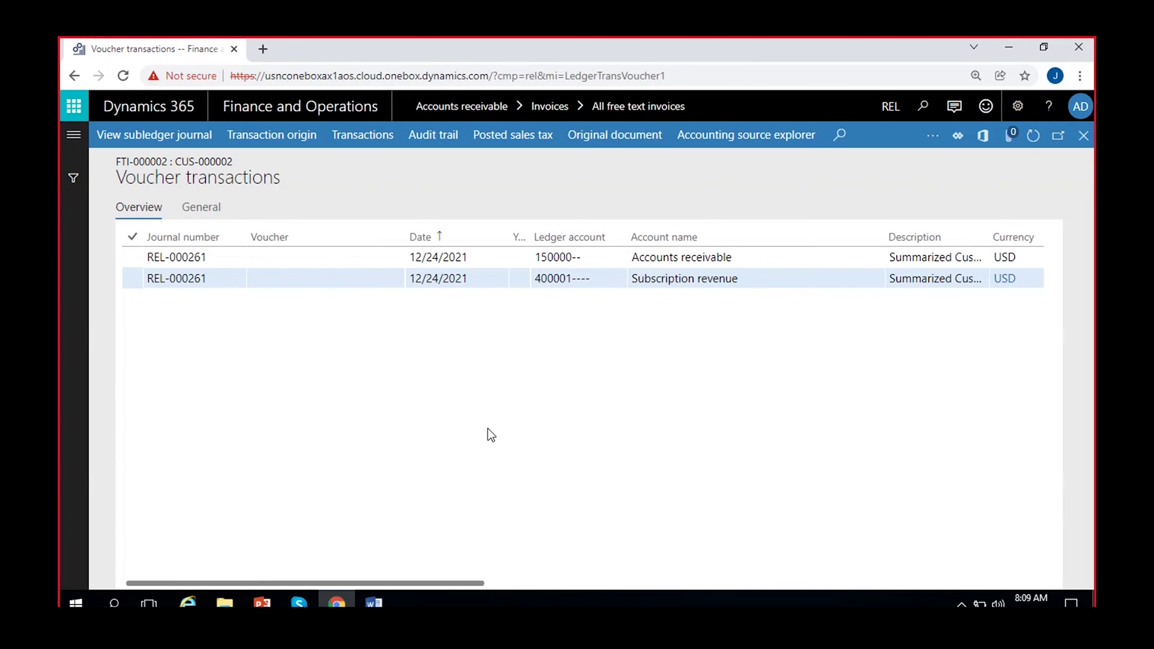
scroll(642, 433, "right", 3)
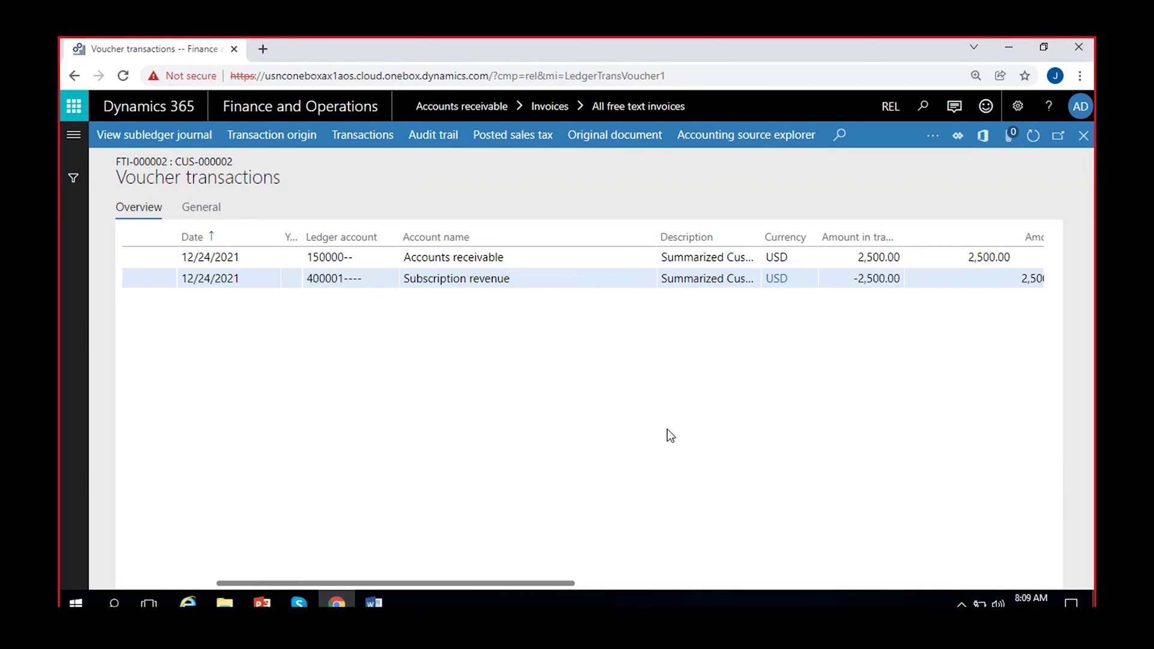
- Switch to Word to check the Customer Invoice entry's debit and credit lines, and return to Dynamics 365 to close the voucher transactions
left_click(374, 602)
scroll(392, 443, "up", 4)
scroll(392, 443, "up", 3)
scroll(396, 439, "down", 1)
left_click_drag(654, 388, 198, 371)
left_click_drag(449, 457, 237, 394)
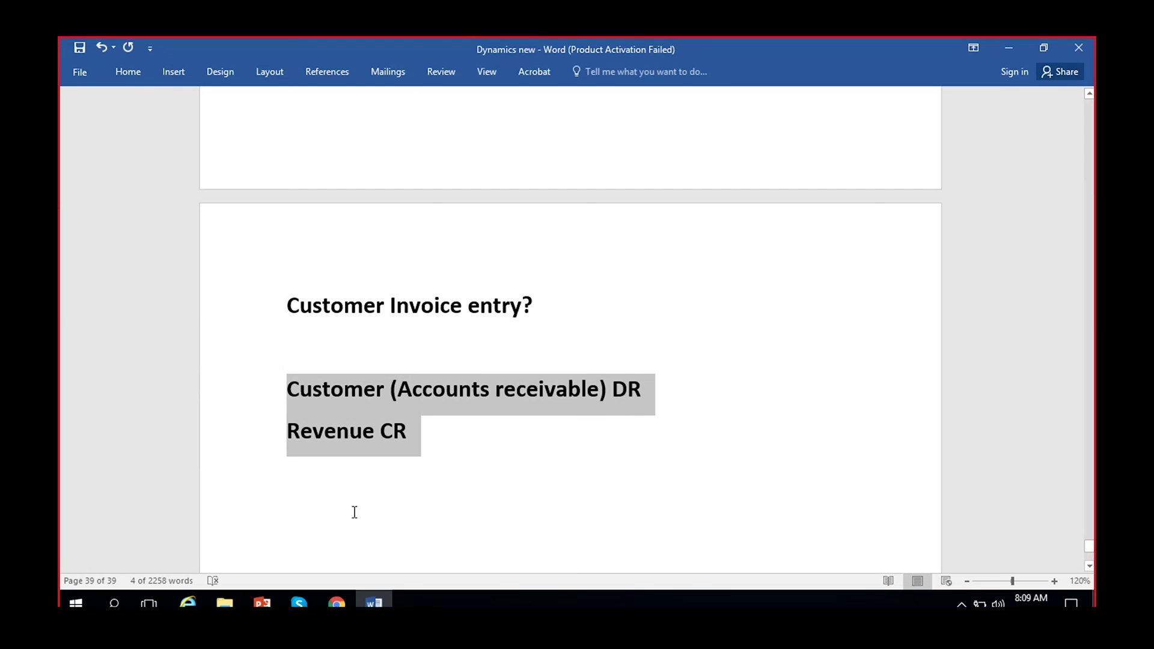
left_click(477, 481)
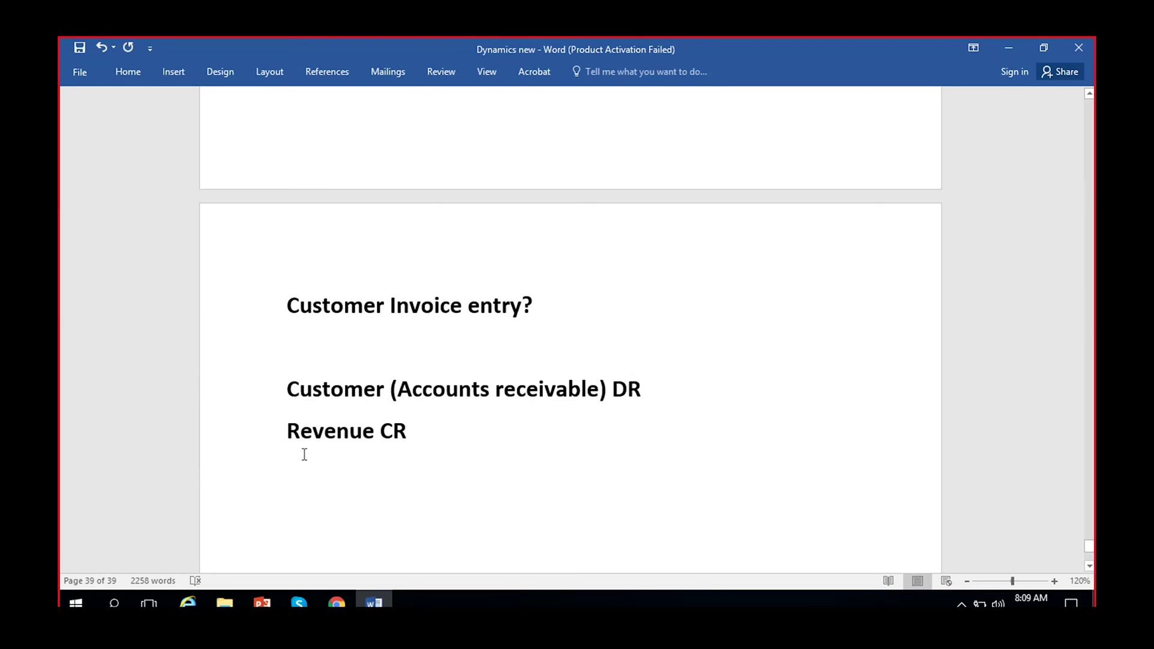
left_click(1007, 48)
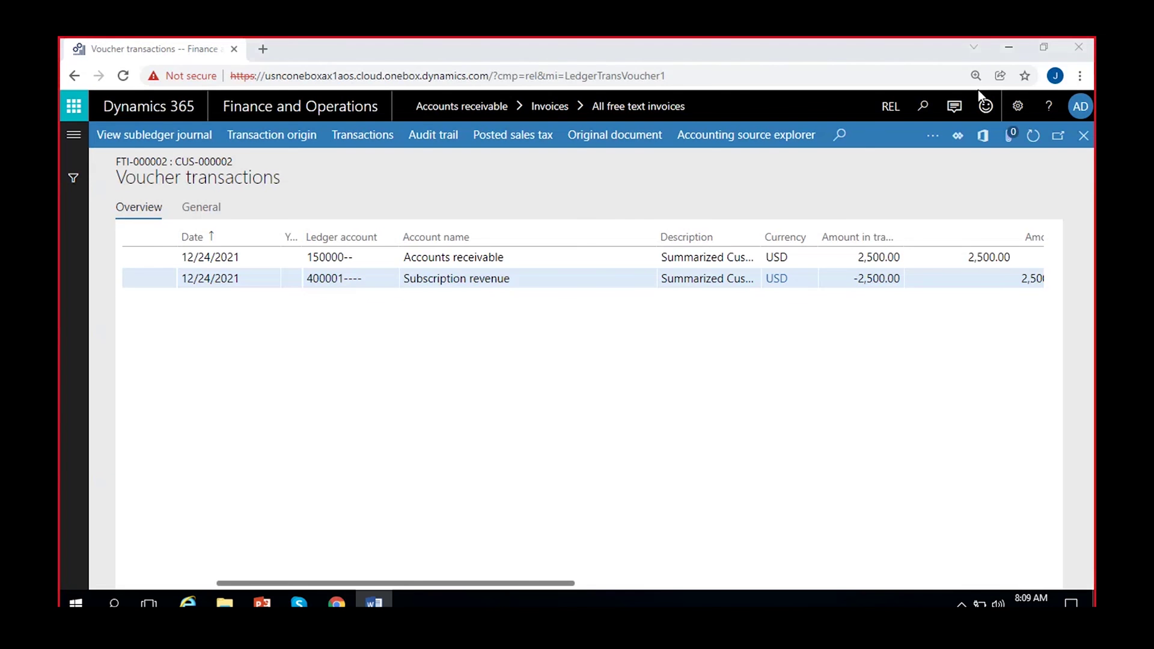
left_click(1083, 136)
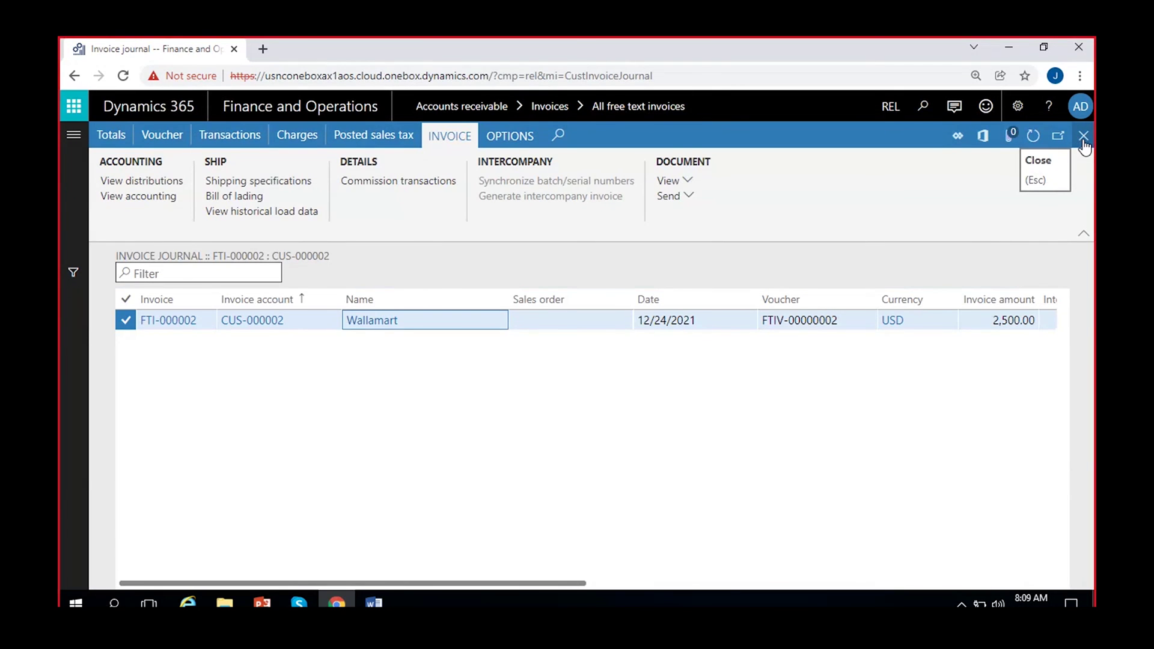
- Close the invoice journal and review the posted Wallamart invoice's header and its training fee line's quantity, unit price and amount
left_click(1083, 138)
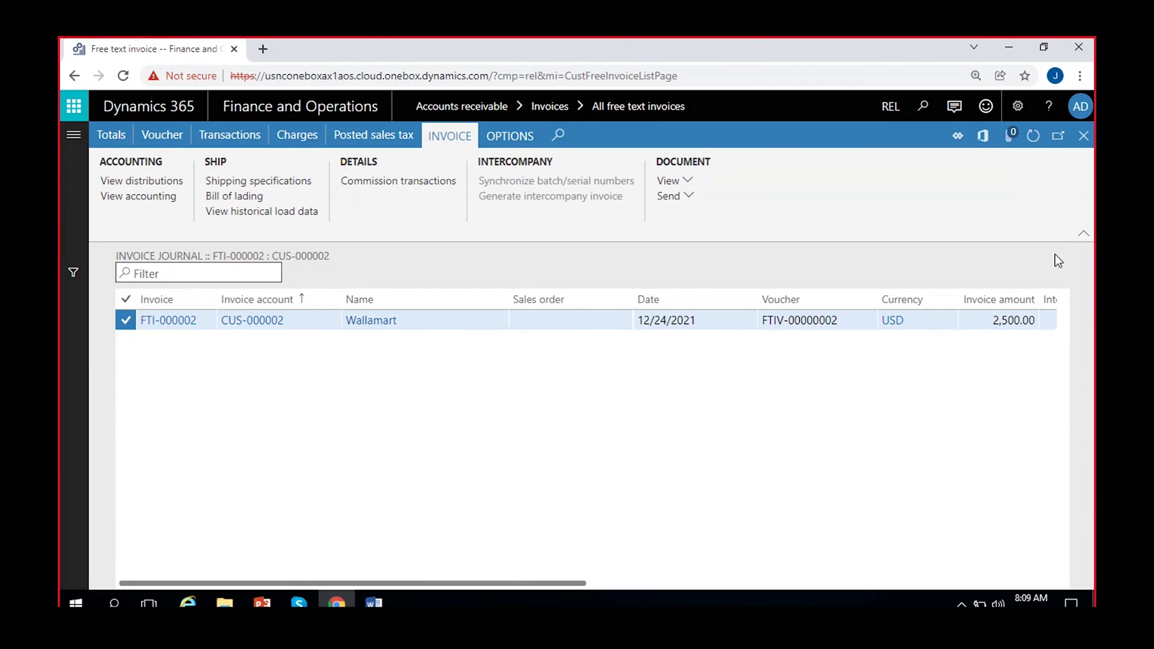
scroll(1044, 340, "up", 2)
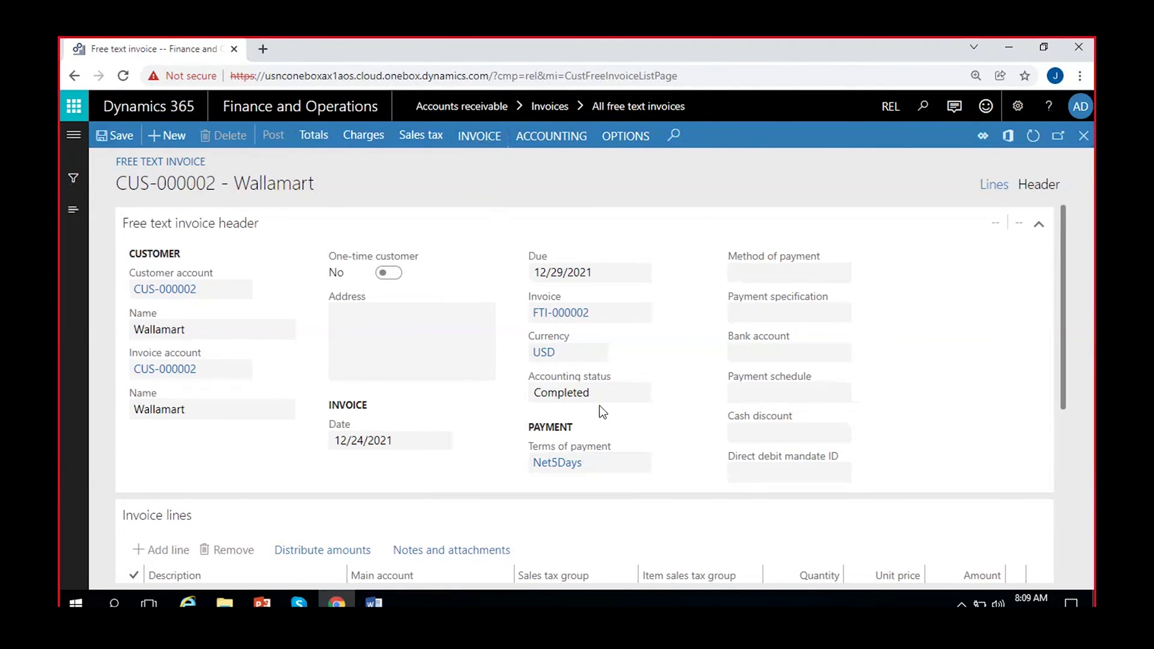
scroll(540, 481, "down", 3)
scroll(564, 506, "up", 3)
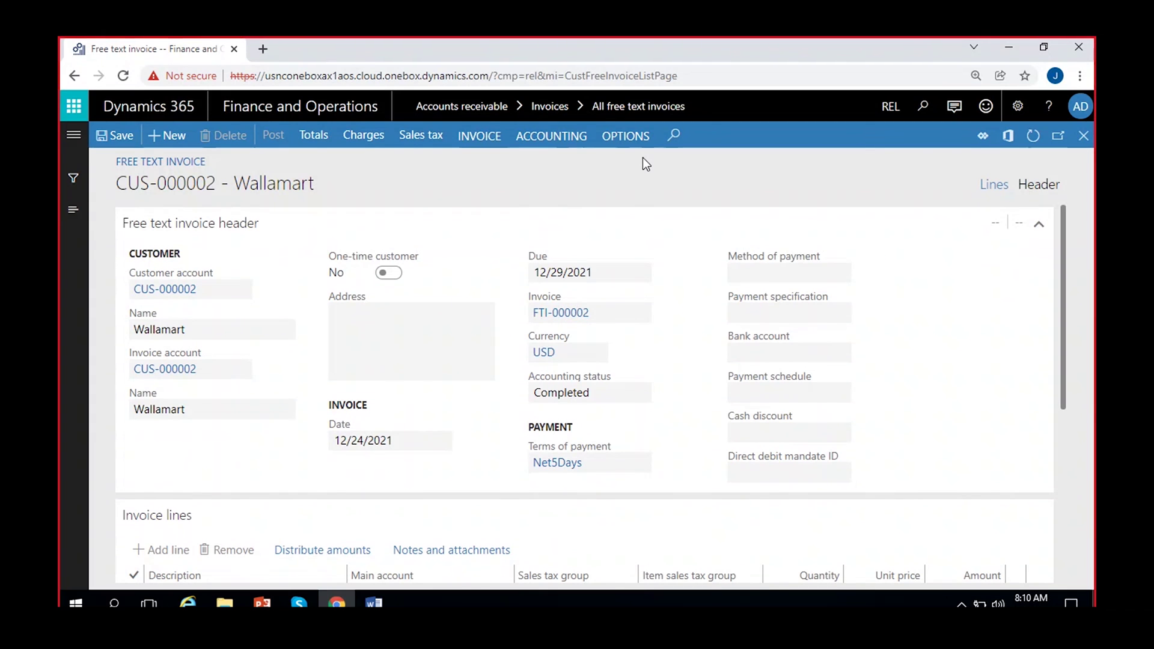
scroll(699, 375, "down", 3)
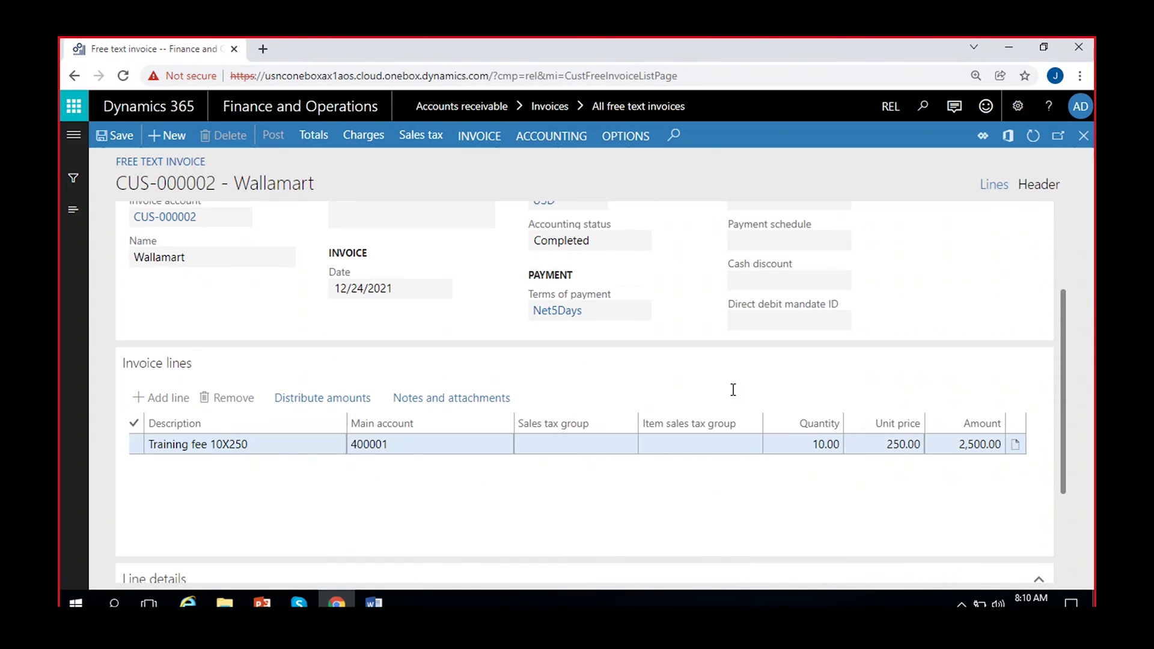
left_click(907, 445)
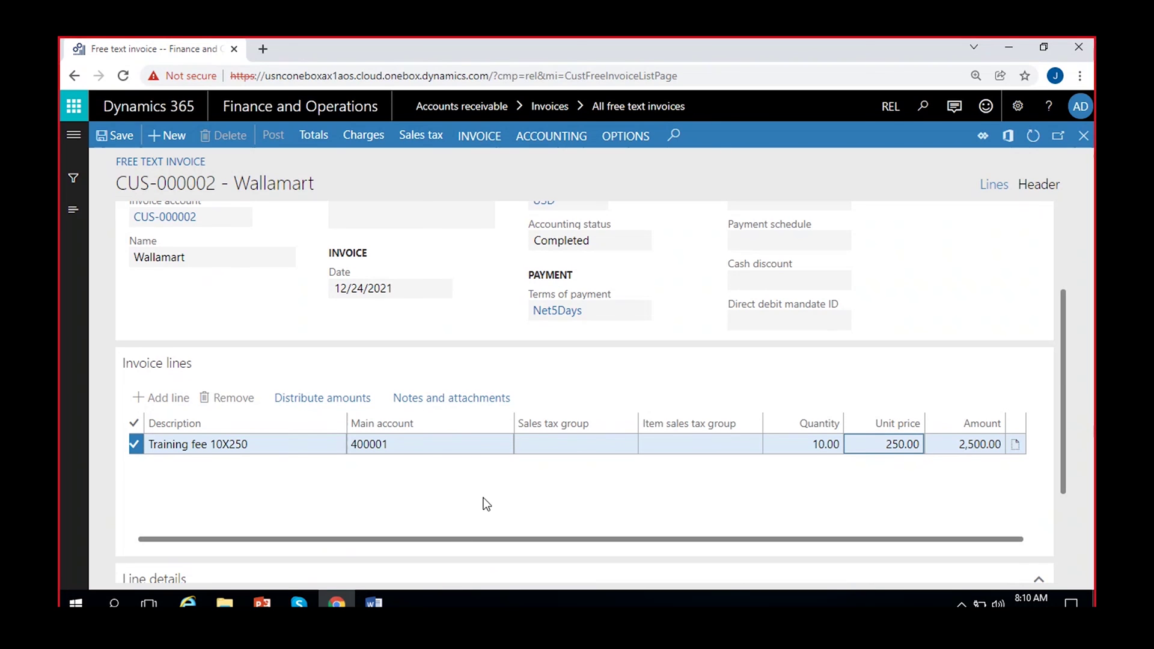
scroll(795, 455, "down", 1)
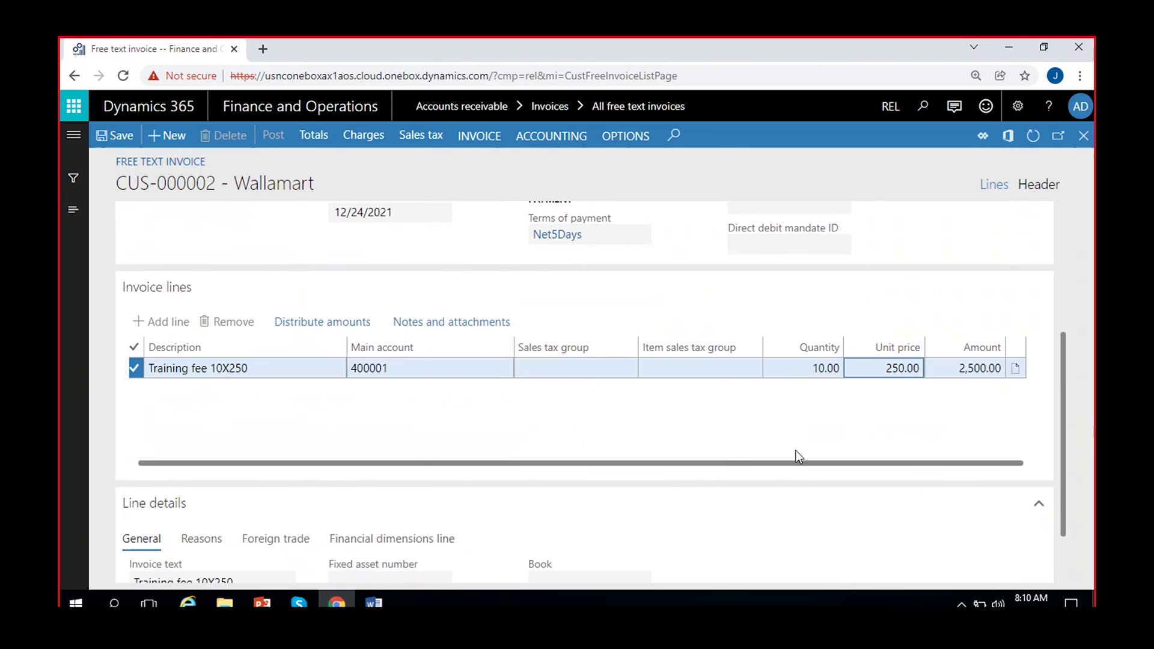
scroll(1066, 416, "up", 1)
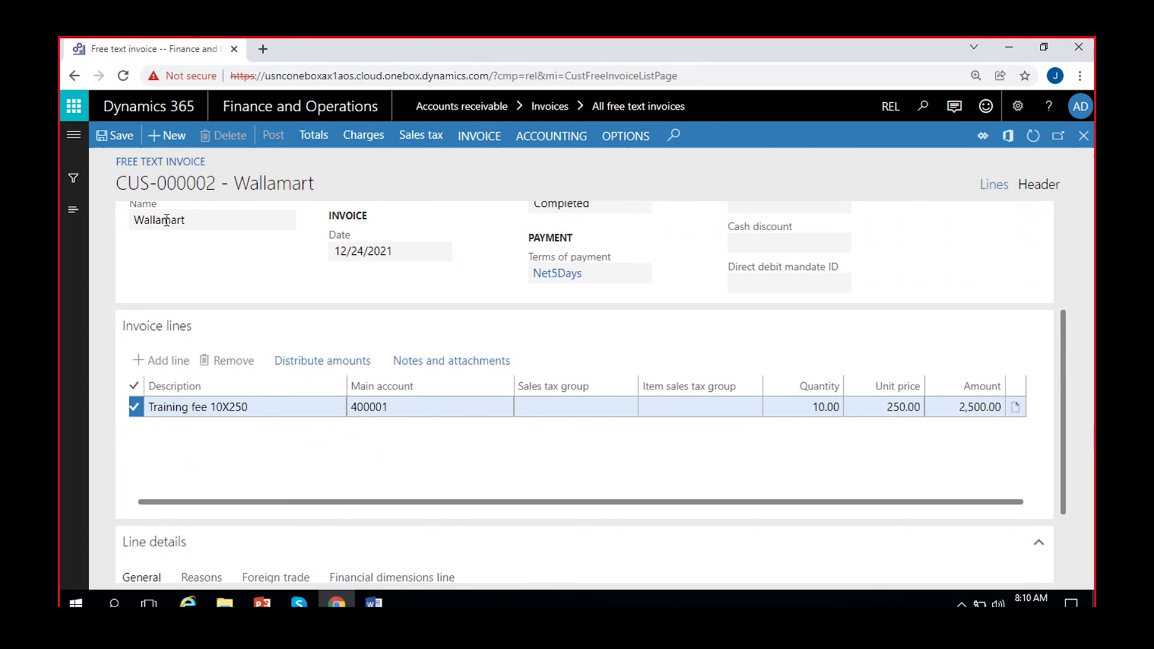
- Create a new free text invoice for customer Wallamart, date it 12/24/2021 and clear the terms of payment
left_click(166, 136)
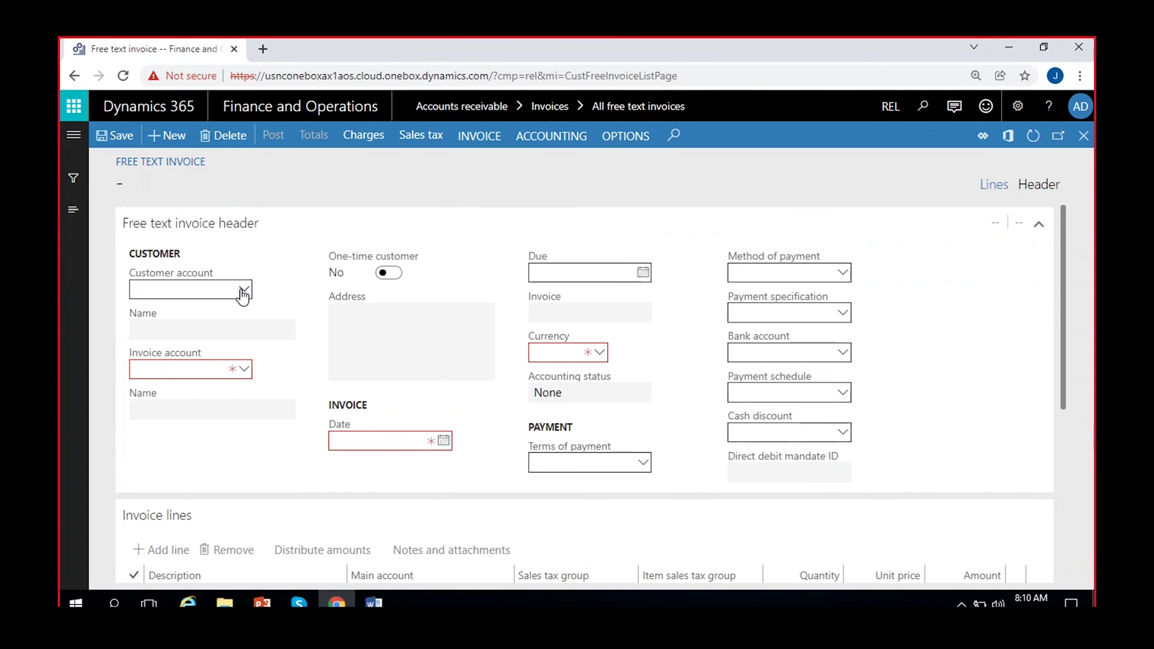
left_click(242, 289)
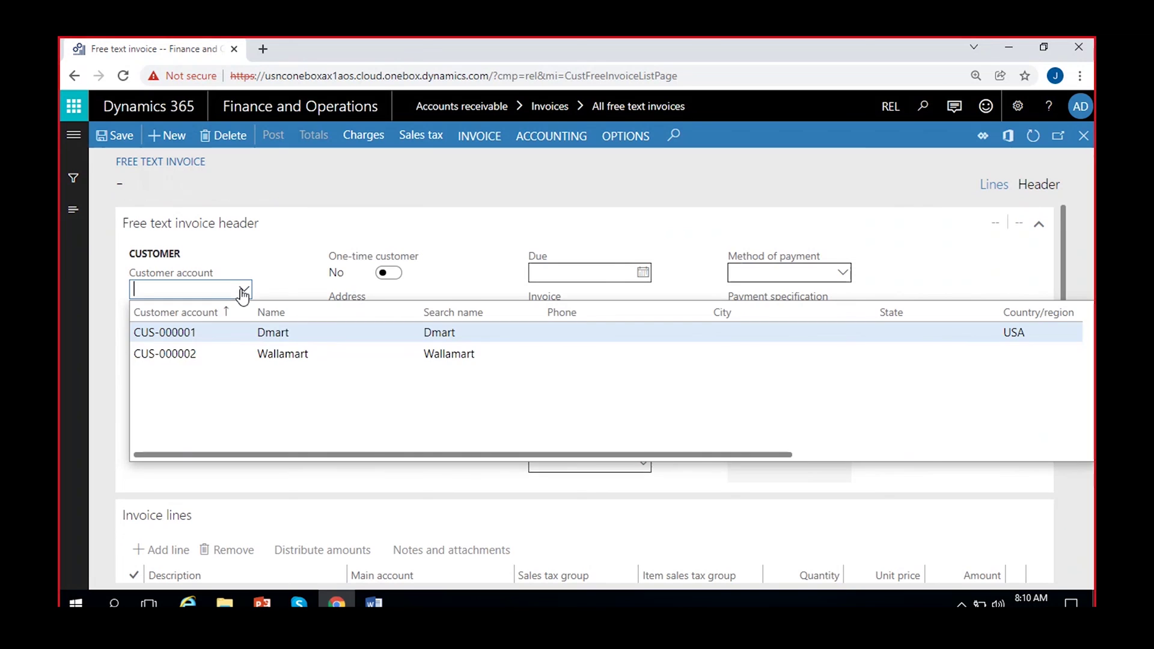
left_click(238, 352)
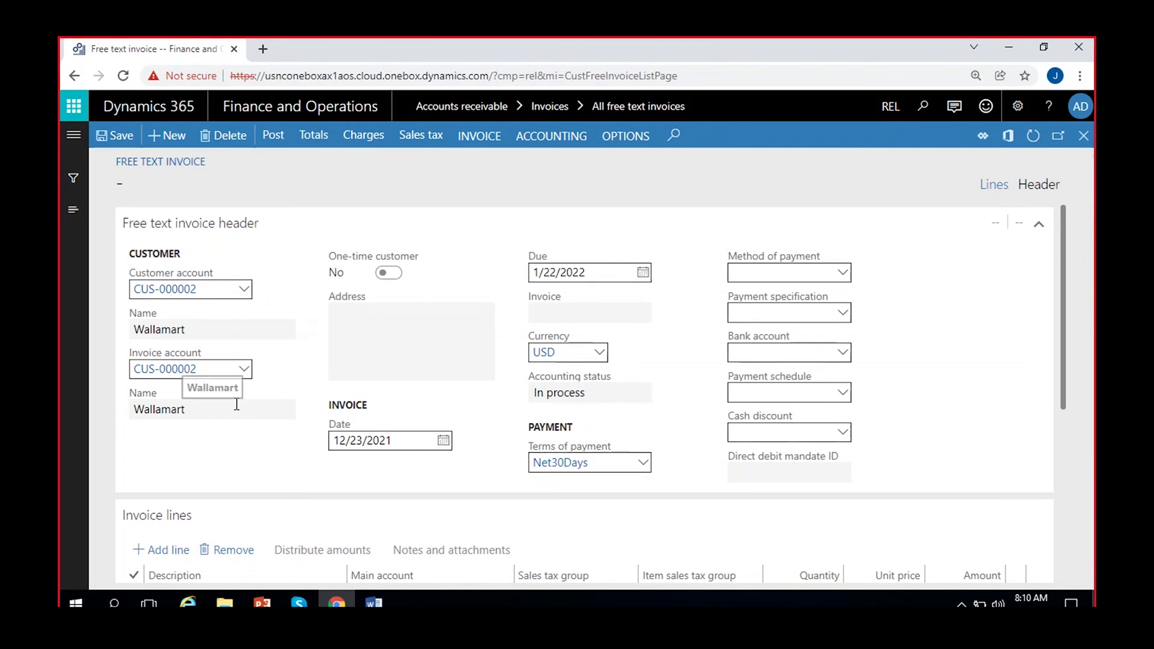
left_click(443, 442)
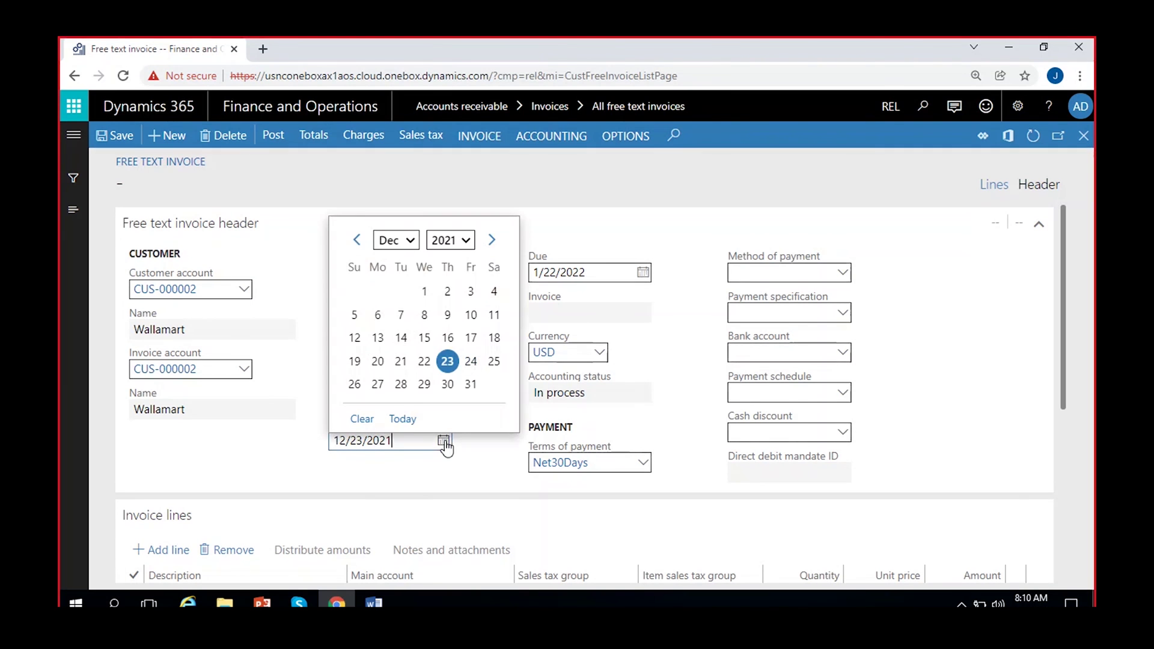
left_click(470, 362)
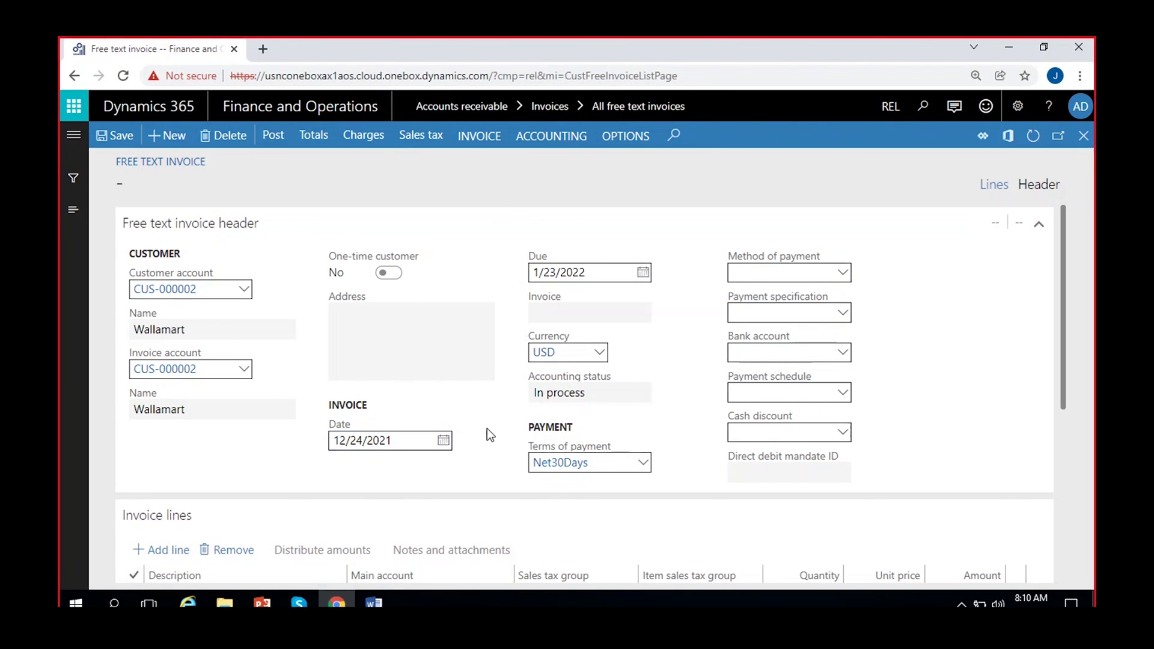
key("Tab")
key("BackSpace")
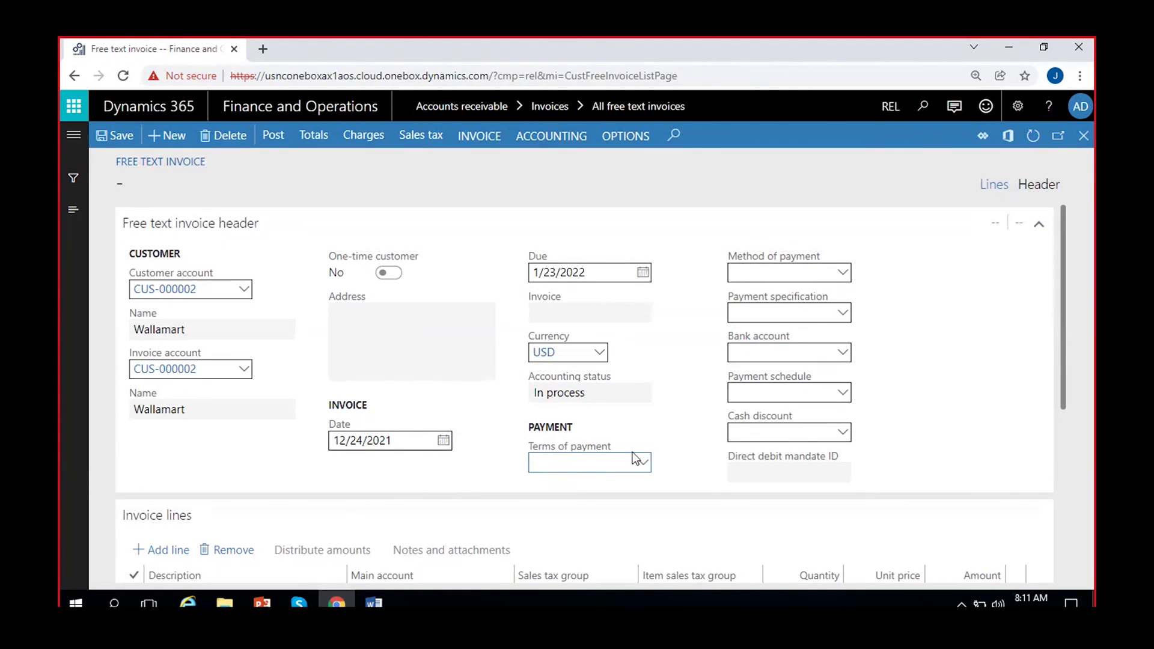
- Add an invoice line described as "Credit note - Reversal" with main account 400001
left_click(161, 549)
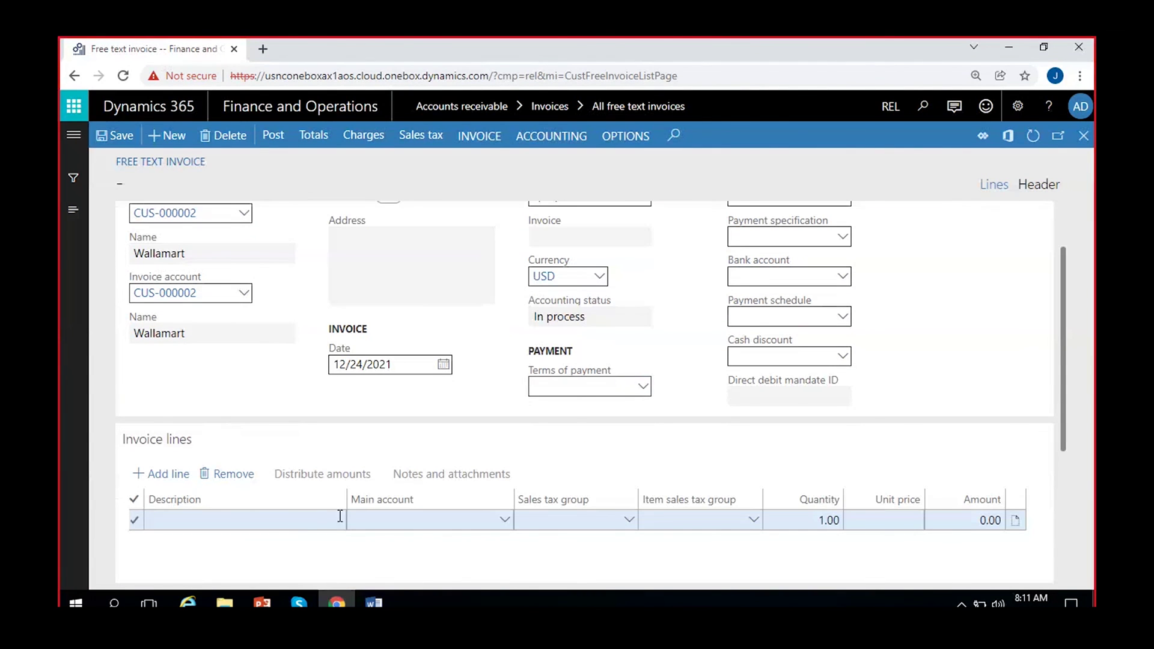
type("Crd")
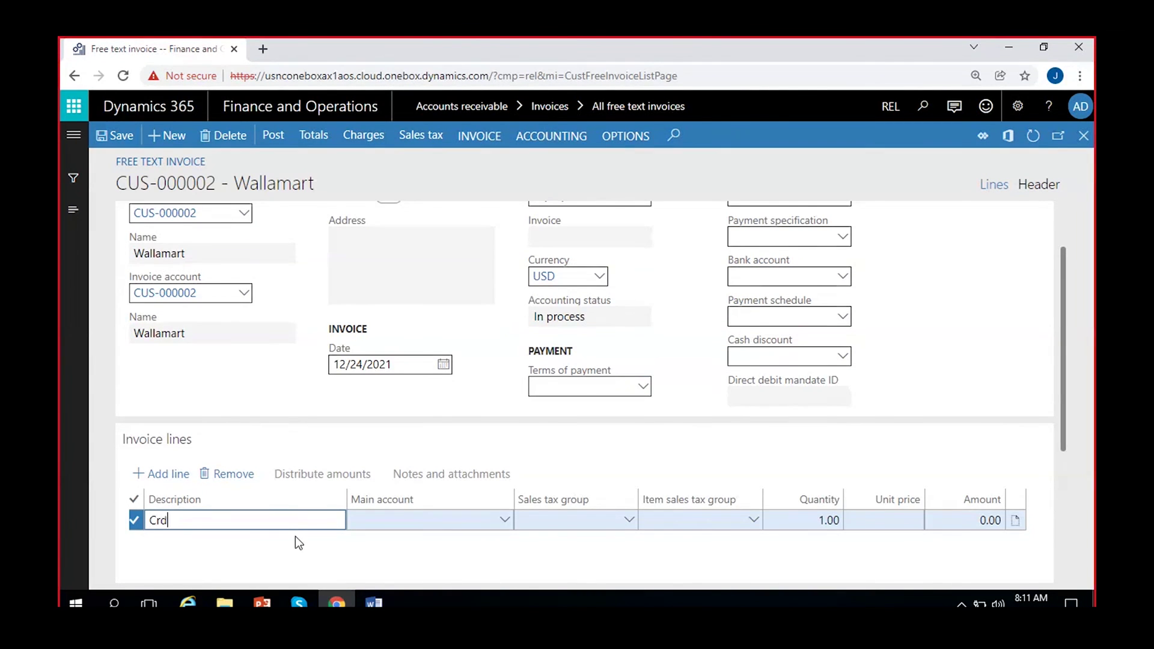
key("BackSpace")
type("edit ")
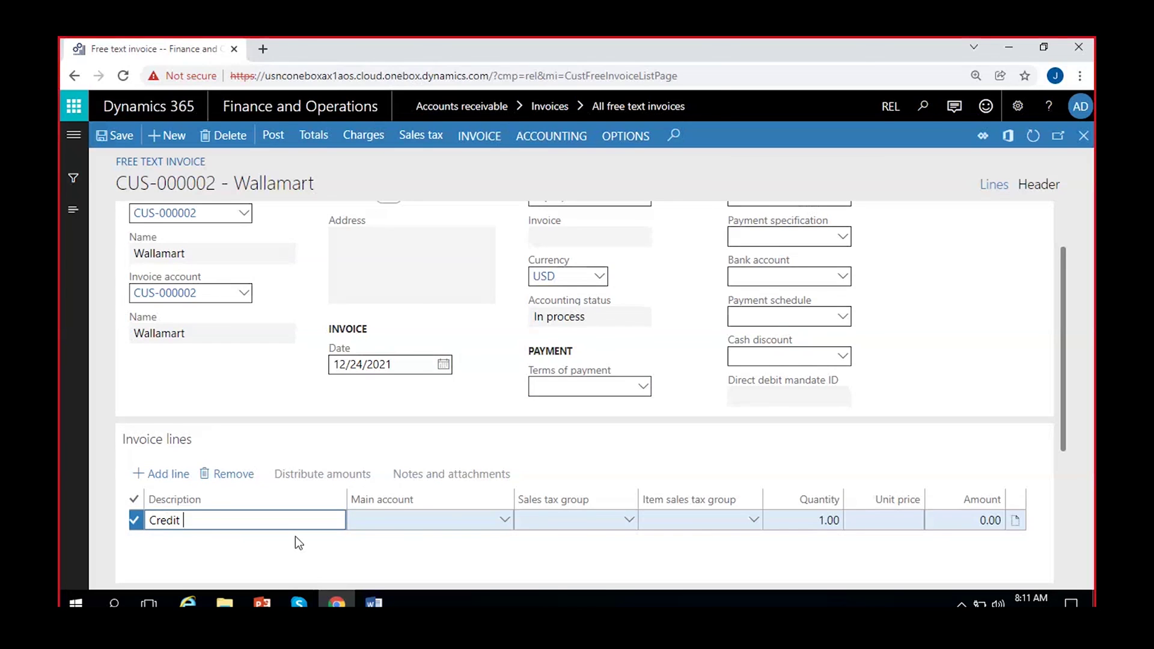
type("note - Reversal")
left_click(504, 524)
type("4")
left_click(531, 360)
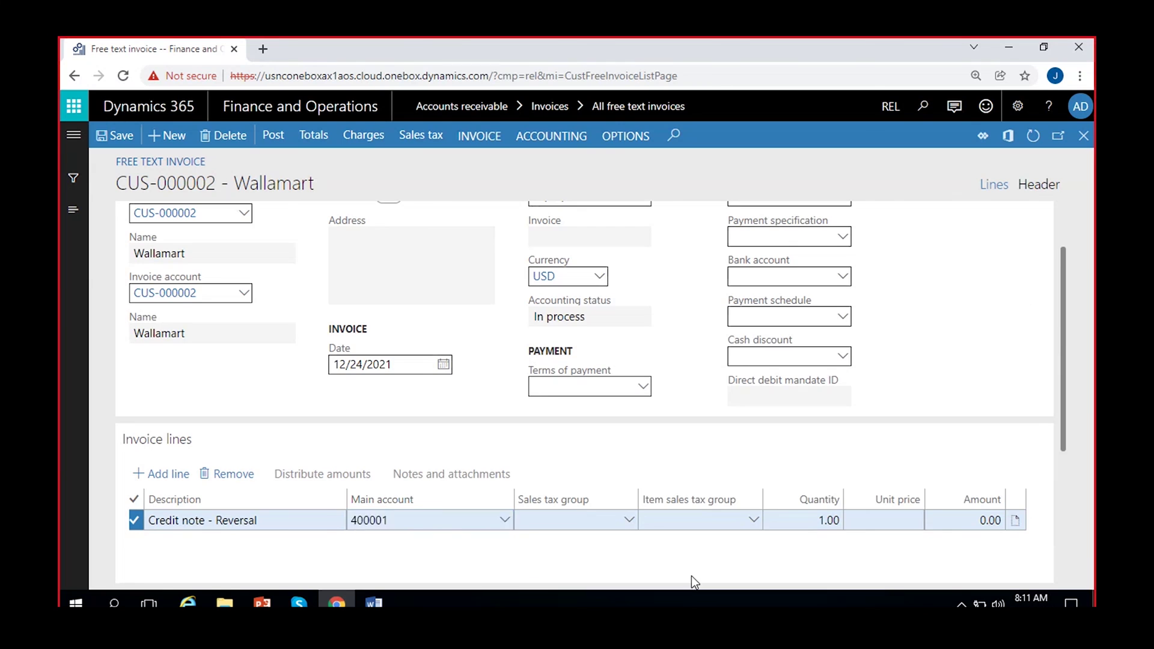
- Set the credit note line's quantity to -10 and its unit price to 250
scroll(691, 576, "down", 3)
left_click(822, 368)
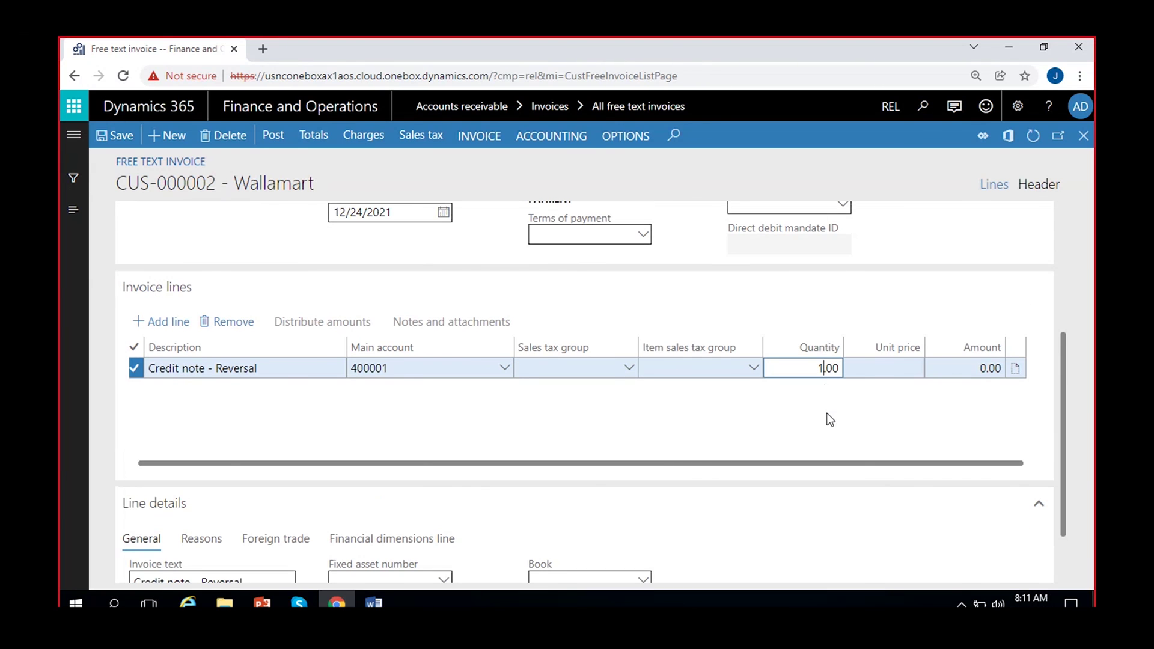
type("1")
key("Left")
type("-")
left_click(860, 373)
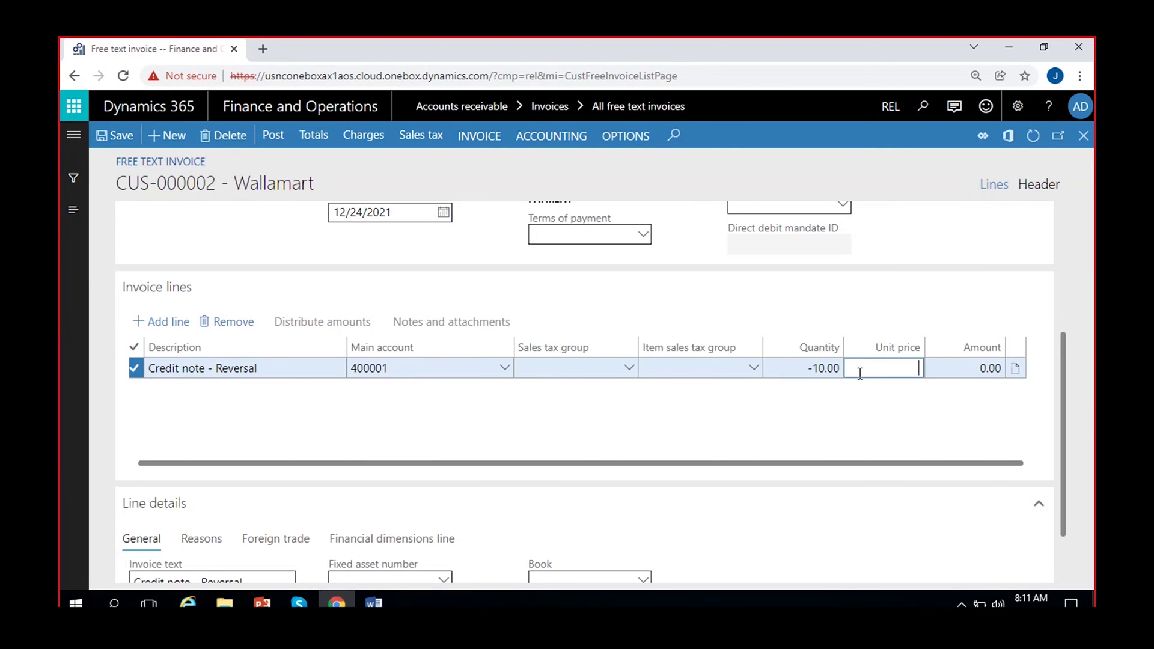
type("250")
left_click(776, 392)
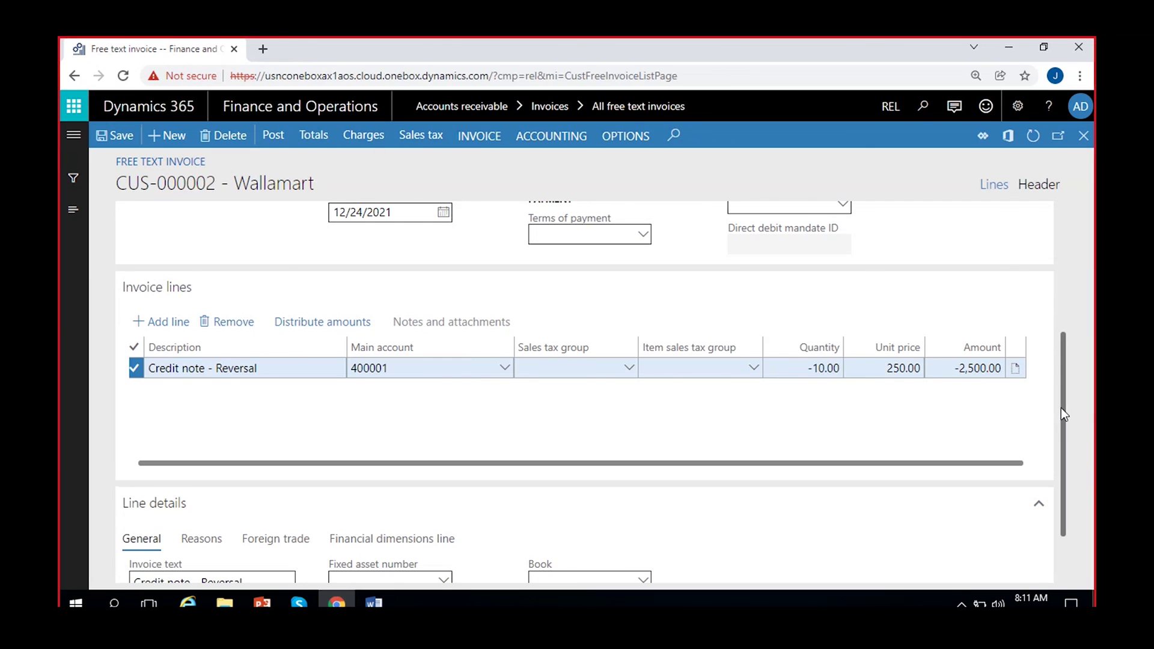
- Post the Wallamart credit note with credit correction enabled, and dismiss the completion message
left_click_drag(1061, 407, 1060, 373)
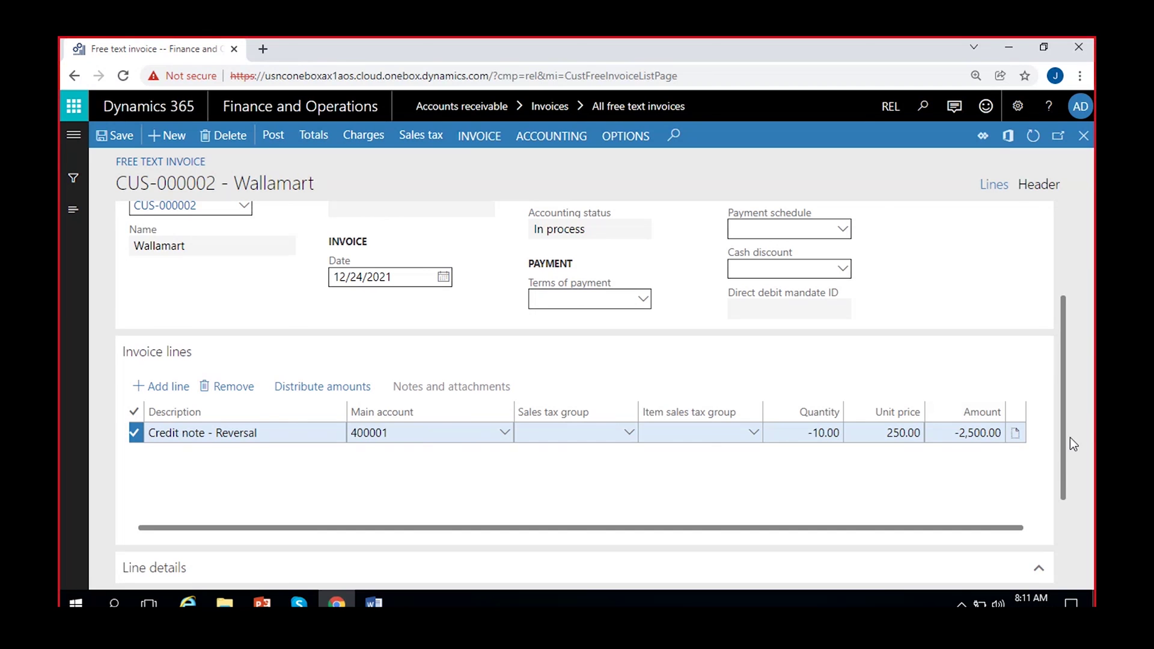
left_click_drag(1066, 427, 1066, 327)
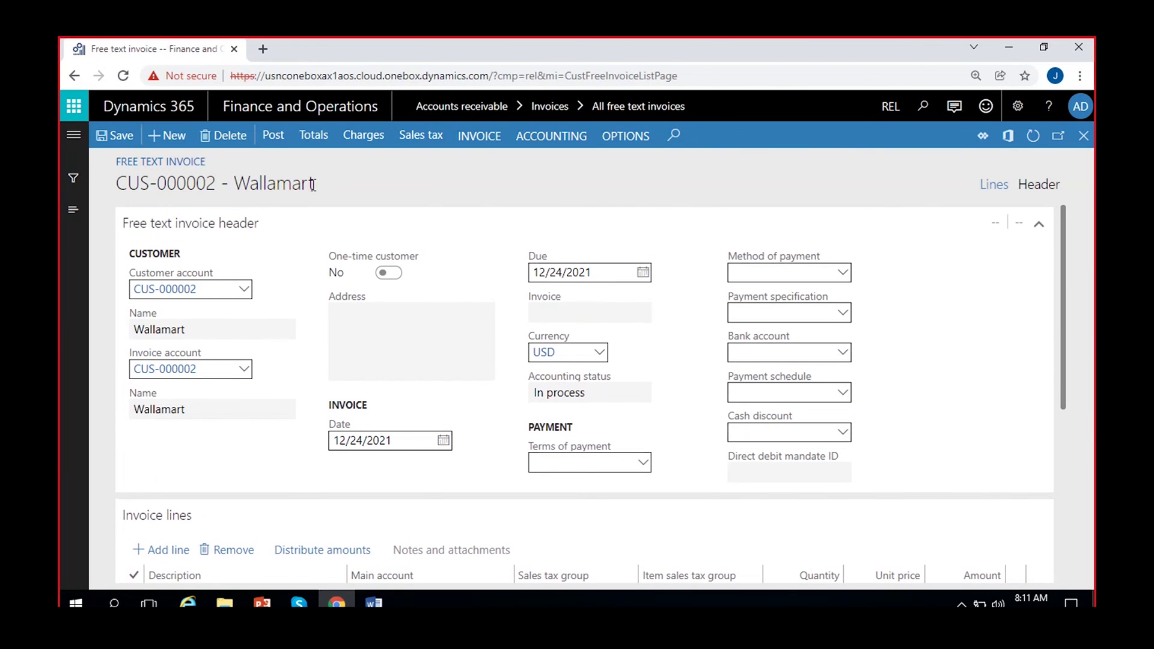
left_click(273, 135)
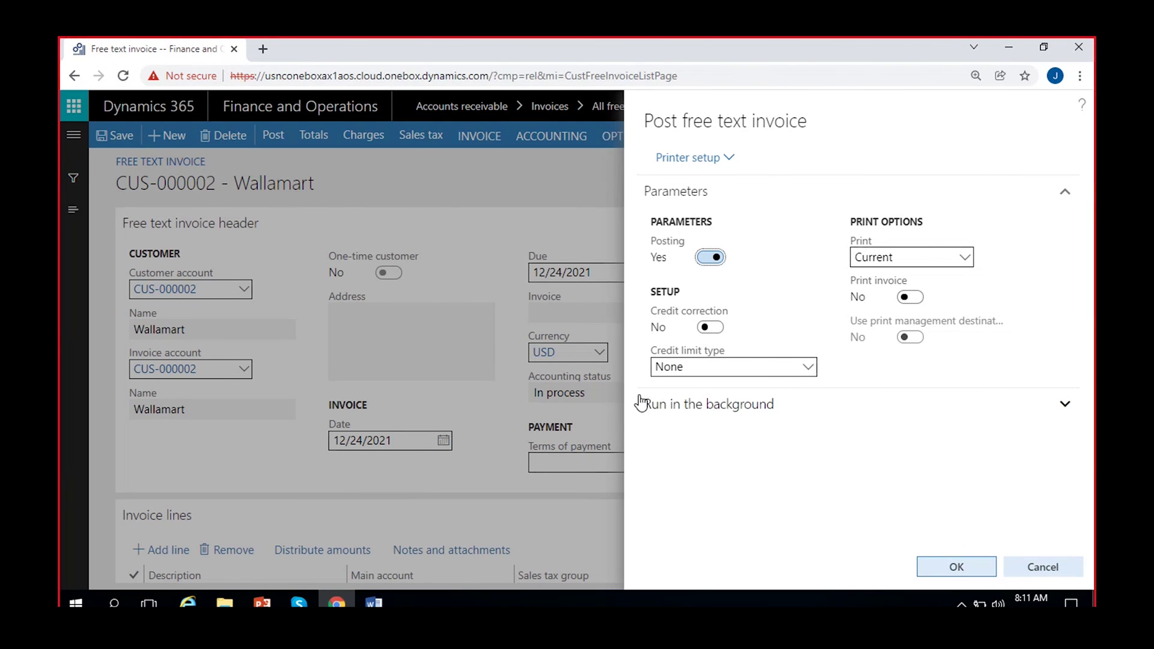
left_click(710, 327)
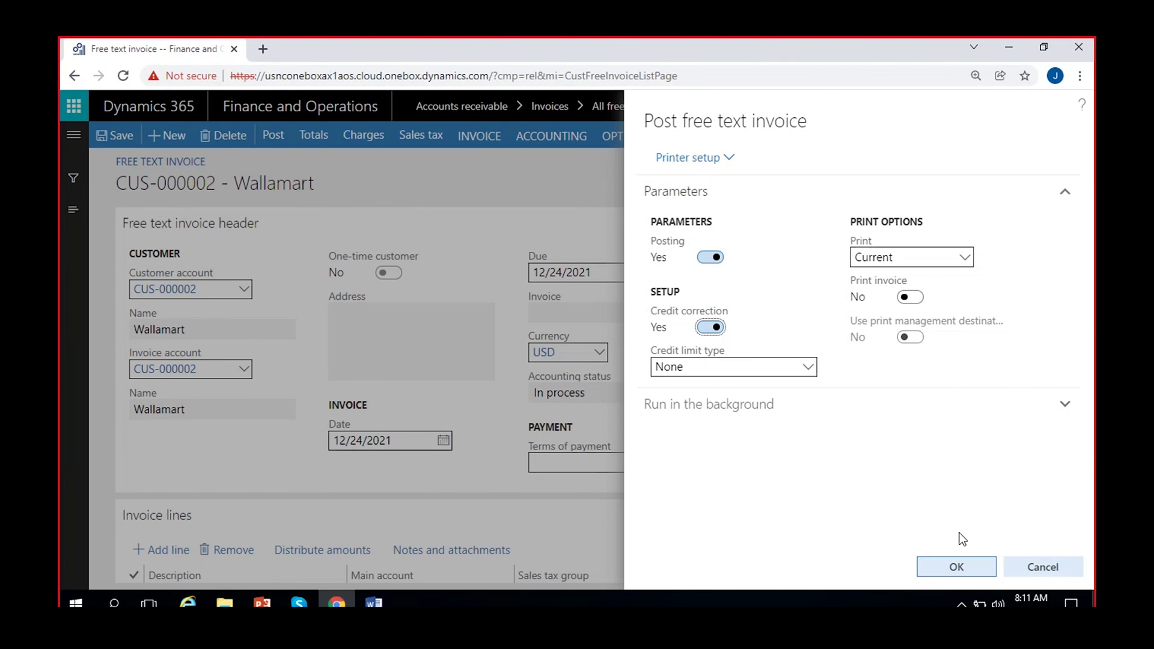
left_click(957, 566)
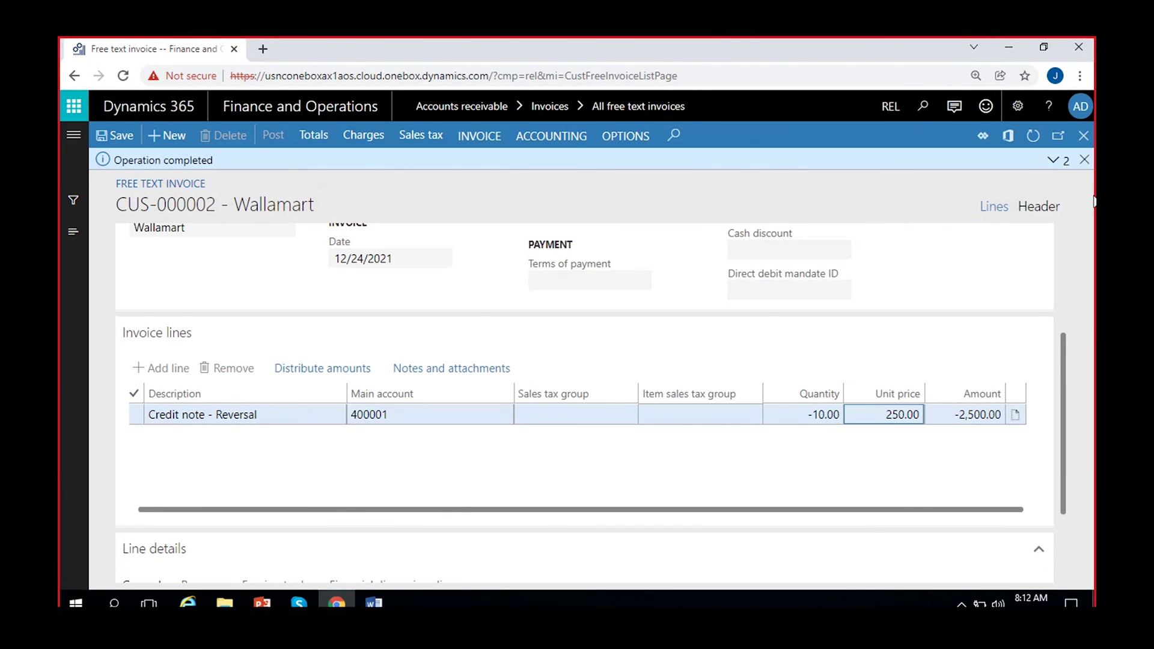
left_click(1085, 159)
scroll(525, 452, "up", 3)
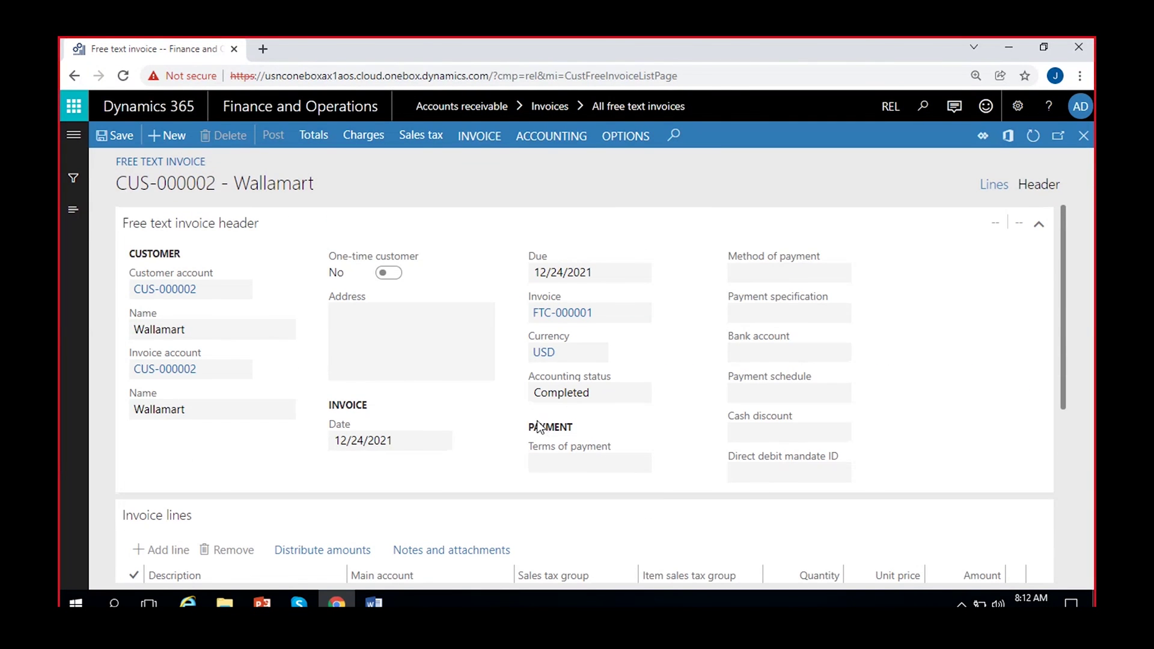
- Open the voucher transactions of the posted credit note from its invoice journal
left_click(476, 143)
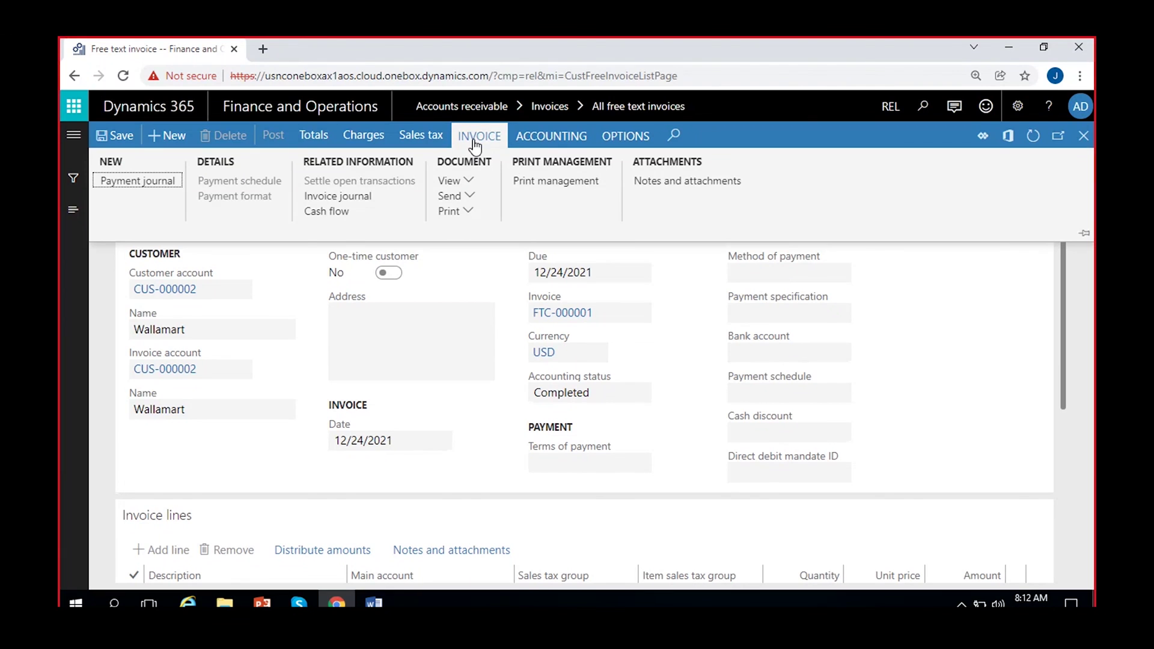
left_click(348, 197)
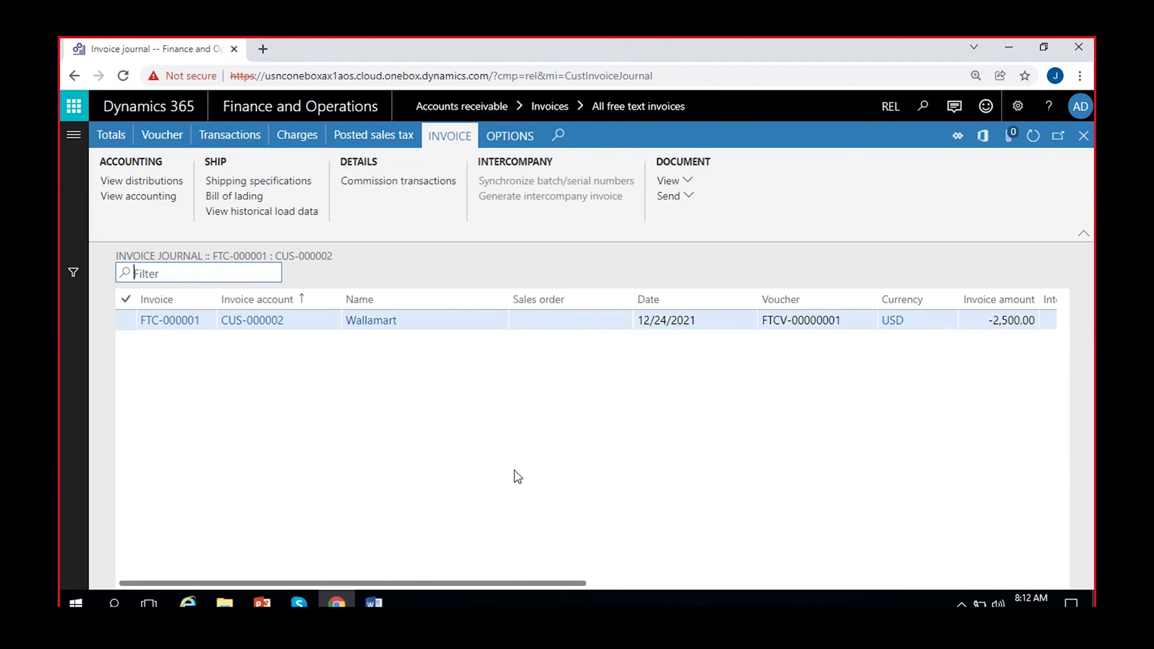
left_click(203, 324)
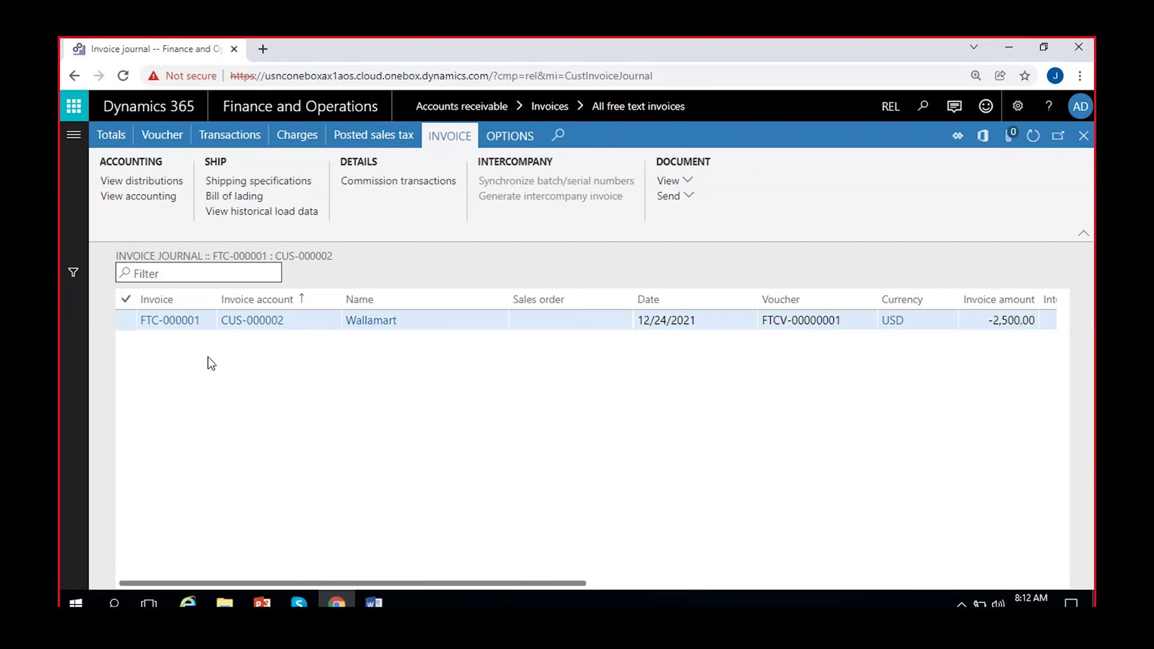
left_click(525, 324)
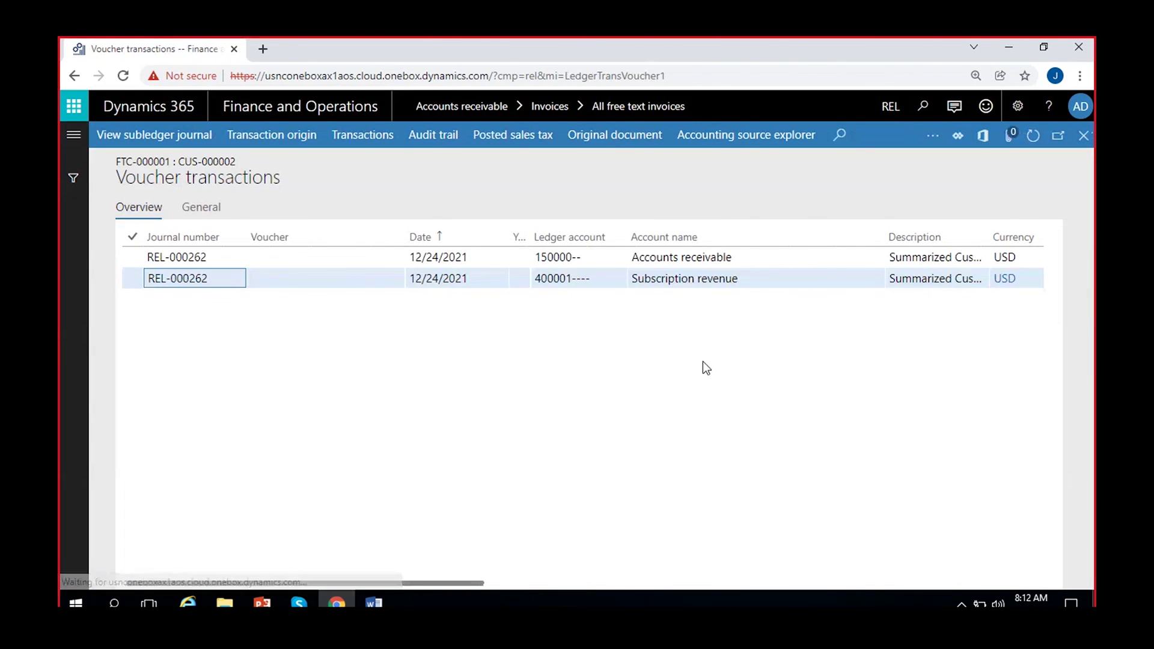
- Examine the credit note's transaction amounts on the Accounts receivable and Subscription revenue ledger accounts
left_click(974, 258)
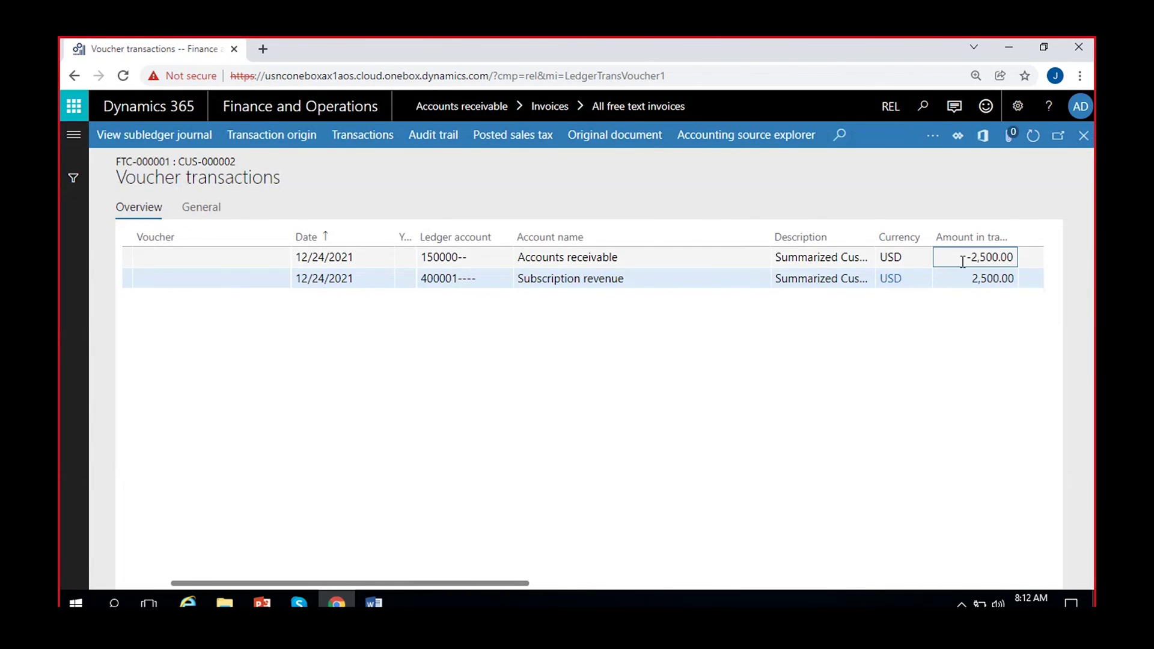
left_click(673, 279)
left_click(953, 279)
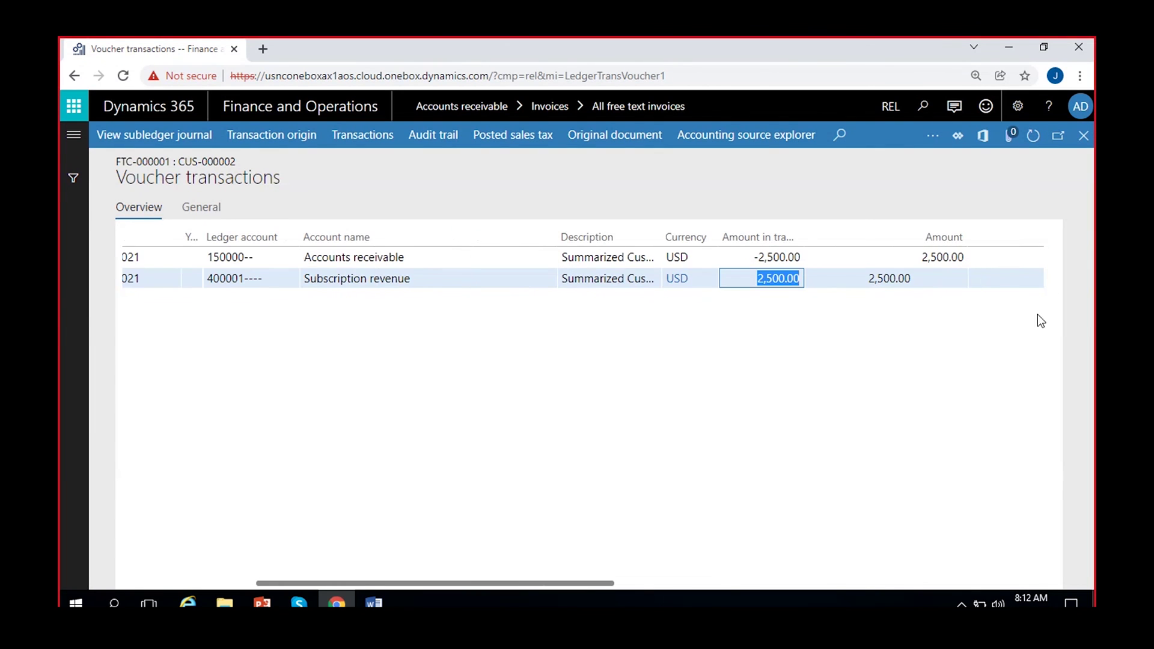
- Open the transaction origin of the credit note's Accounts receivable voucher line
left_click_drag(530, 583, 475, 583)
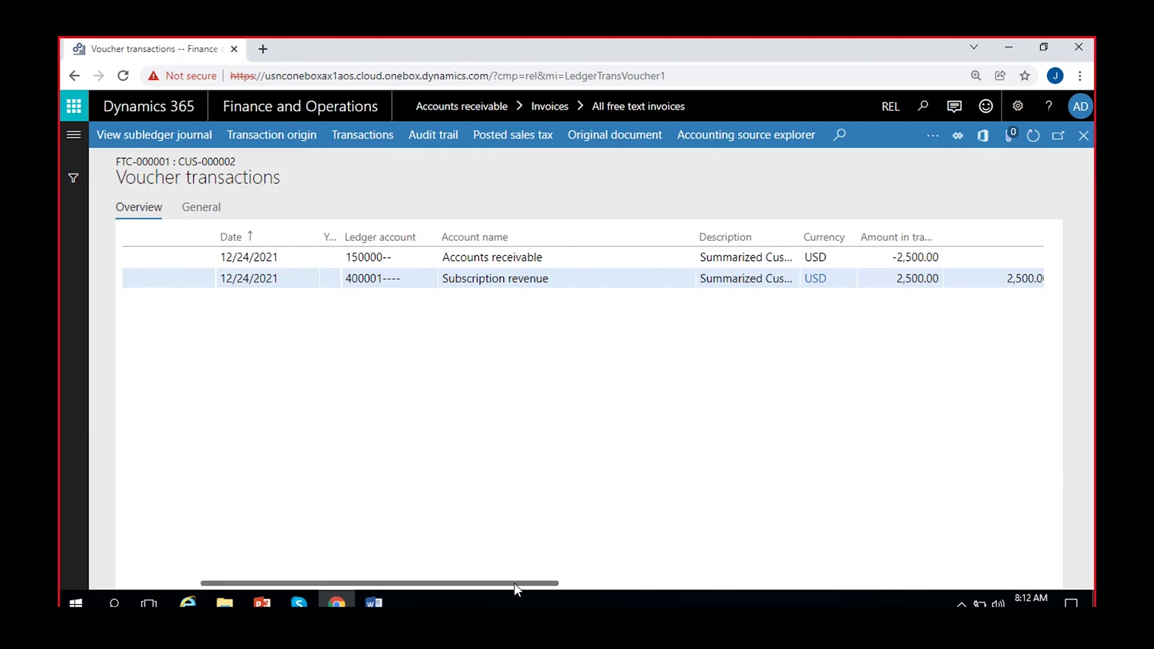
left_click_drag(515, 583, 318, 583)
left_click(294, 258)
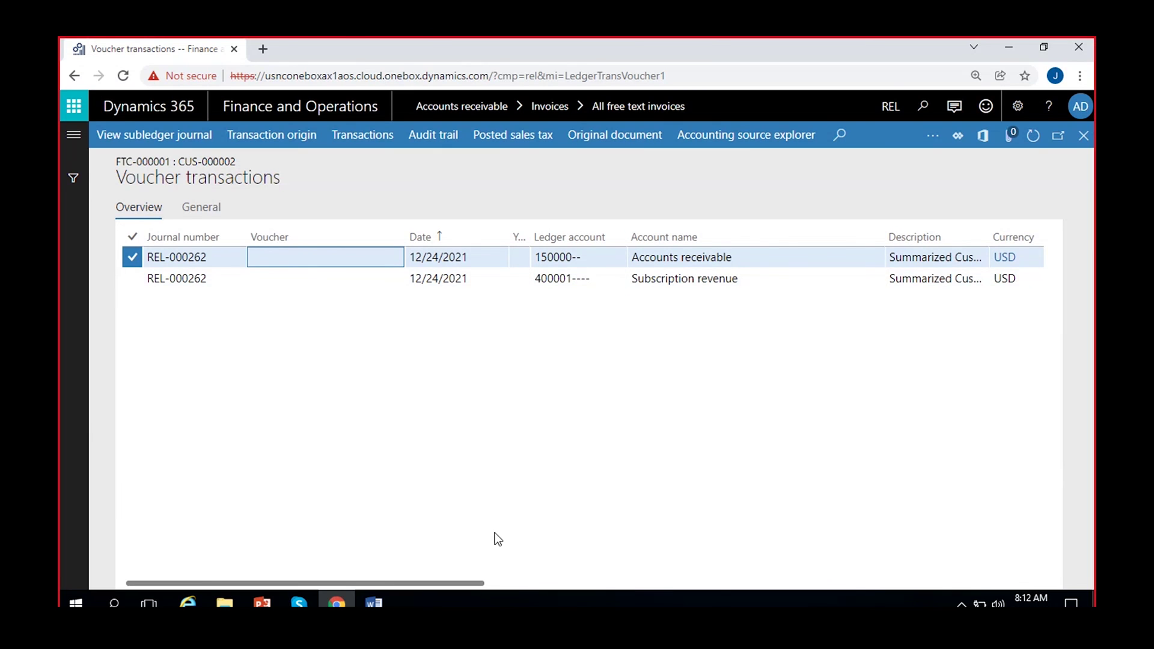
left_click(272, 134)
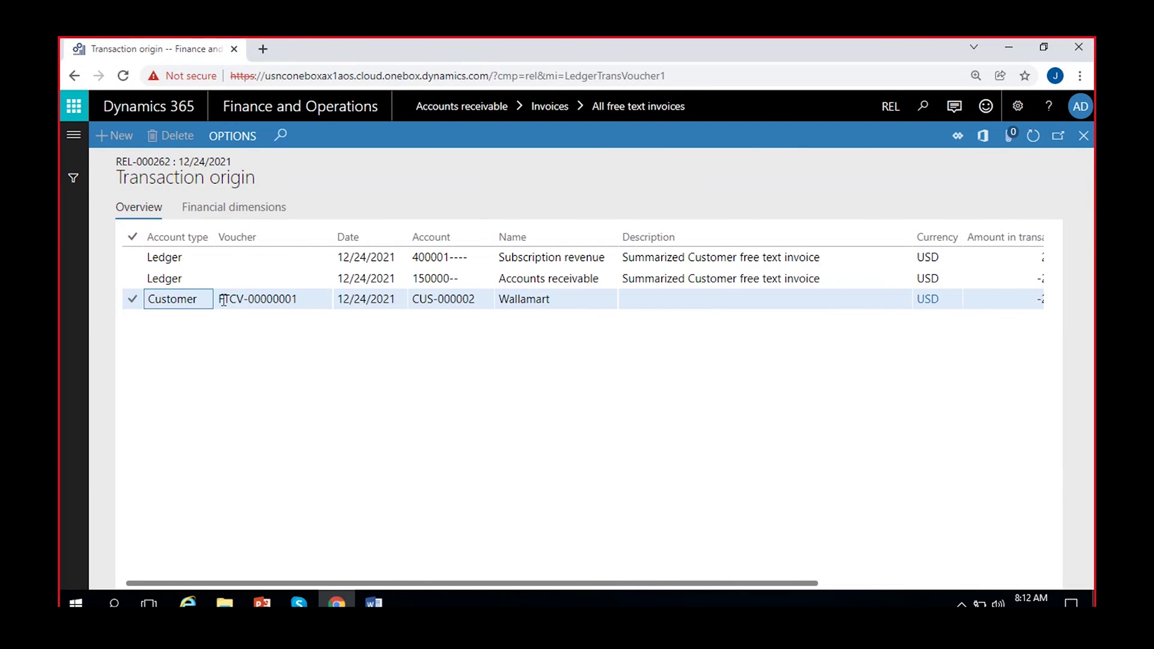
- Examine the voucher number on the Wallamart customer line of the credit note's transaction origin
left_click_drag(222, 299, 321, 298)
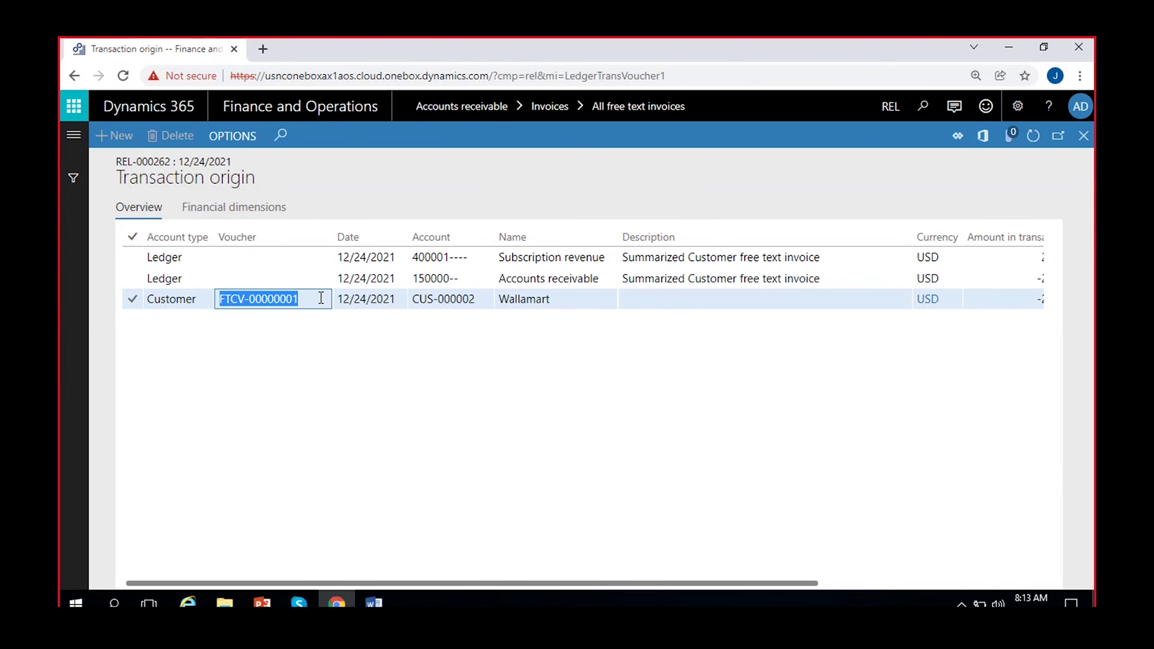
left_click(244, 304)
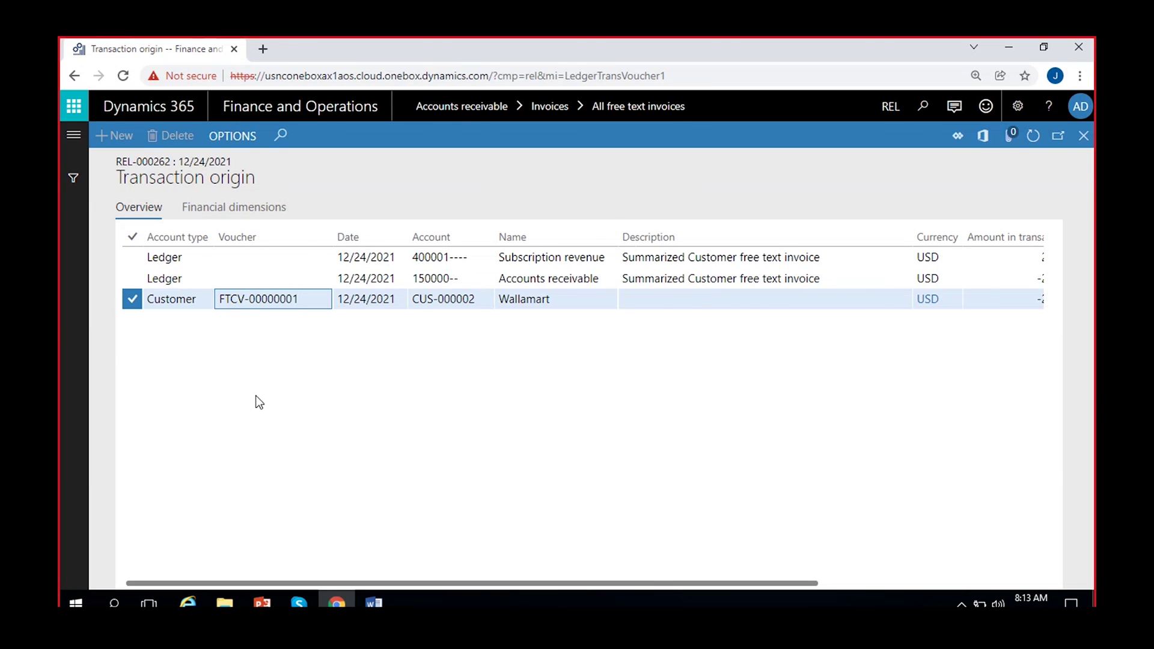
left_click_drag(220, 299, 314, 302)
left_click(334, 369)
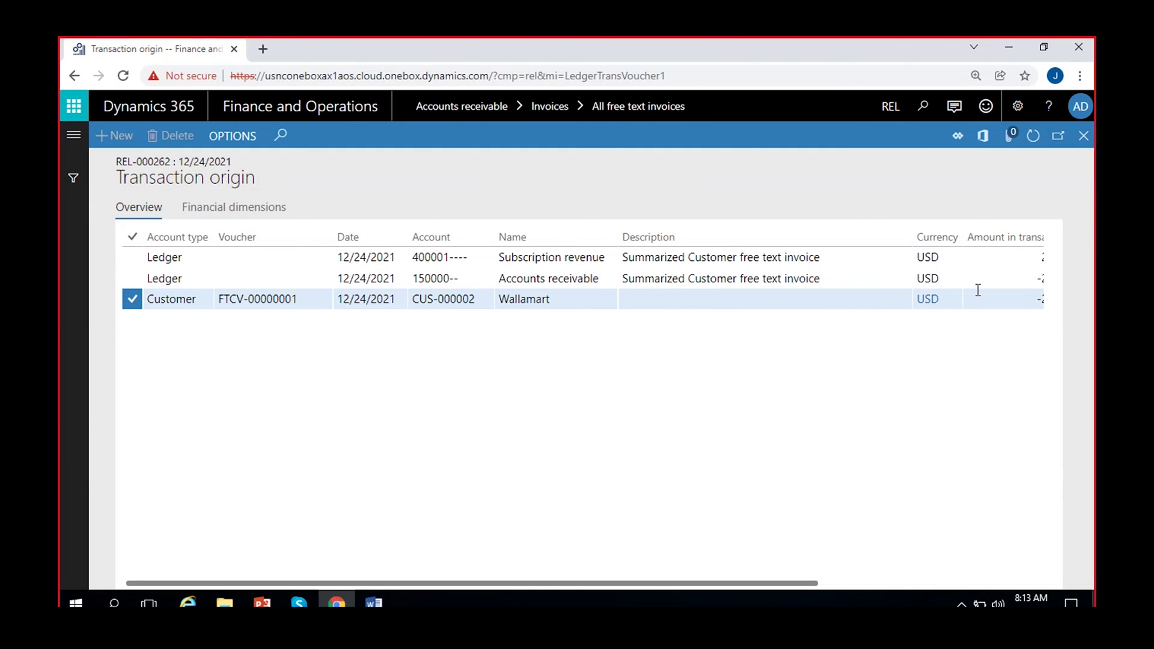
- Close the transaction origin, voucher transactions and invoice journal to return to the list of all free text invoices
left_click(1083, 136)
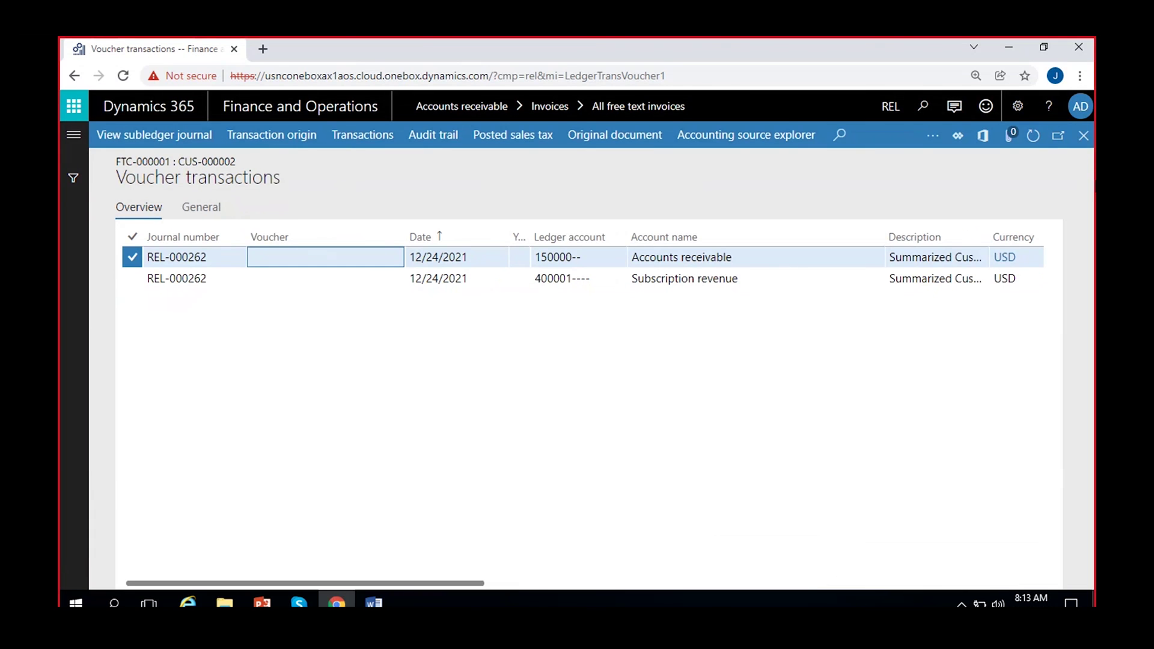
left_click(1083, 136)
left_click(1084, 136)
left_click(1086, 138)
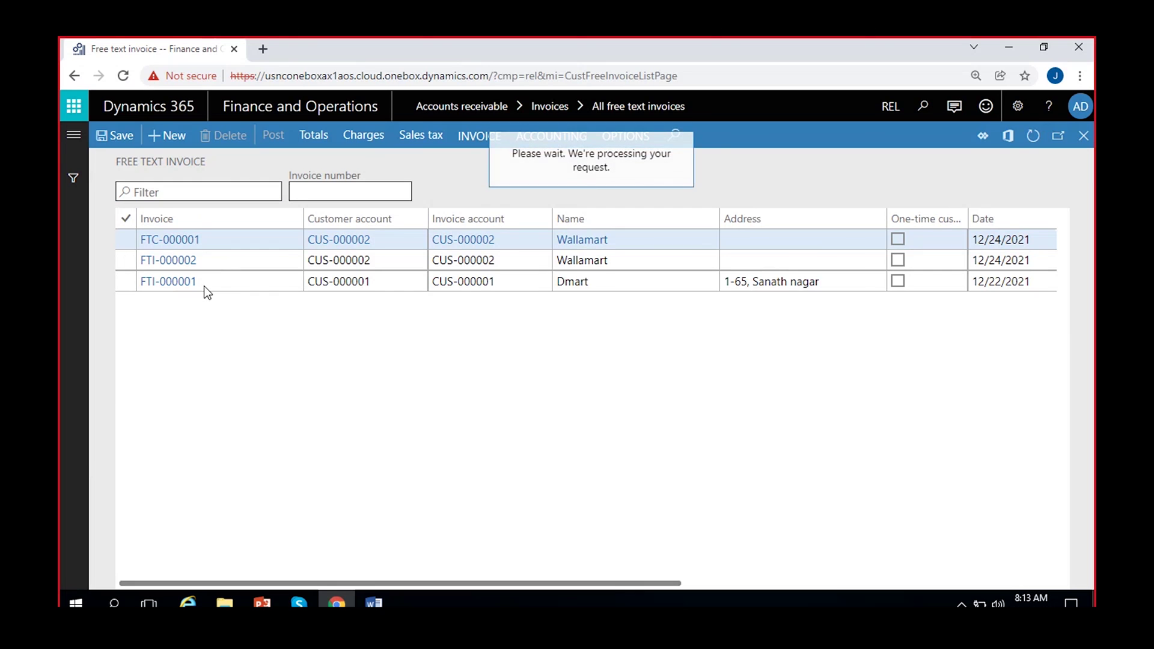
- Compare the Wallamart and Dmart invoice rows in the list and examine the Wallamart credit note's row across all columns
left_click(217, 259)
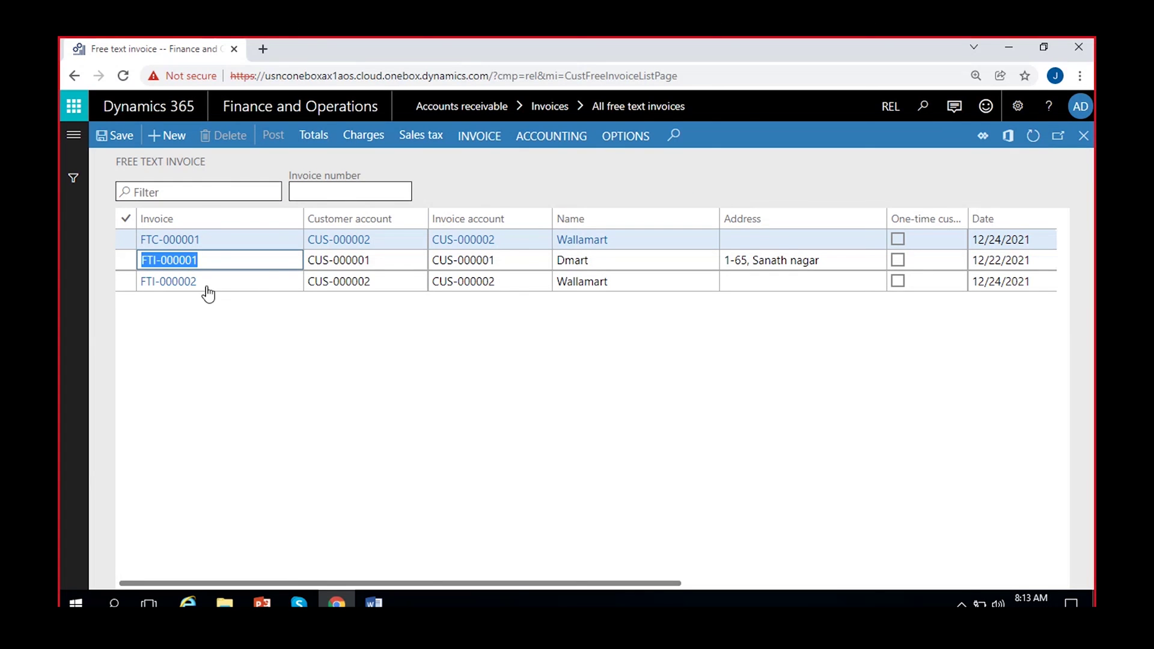
left_click_drag(205, 283, 146, 284)
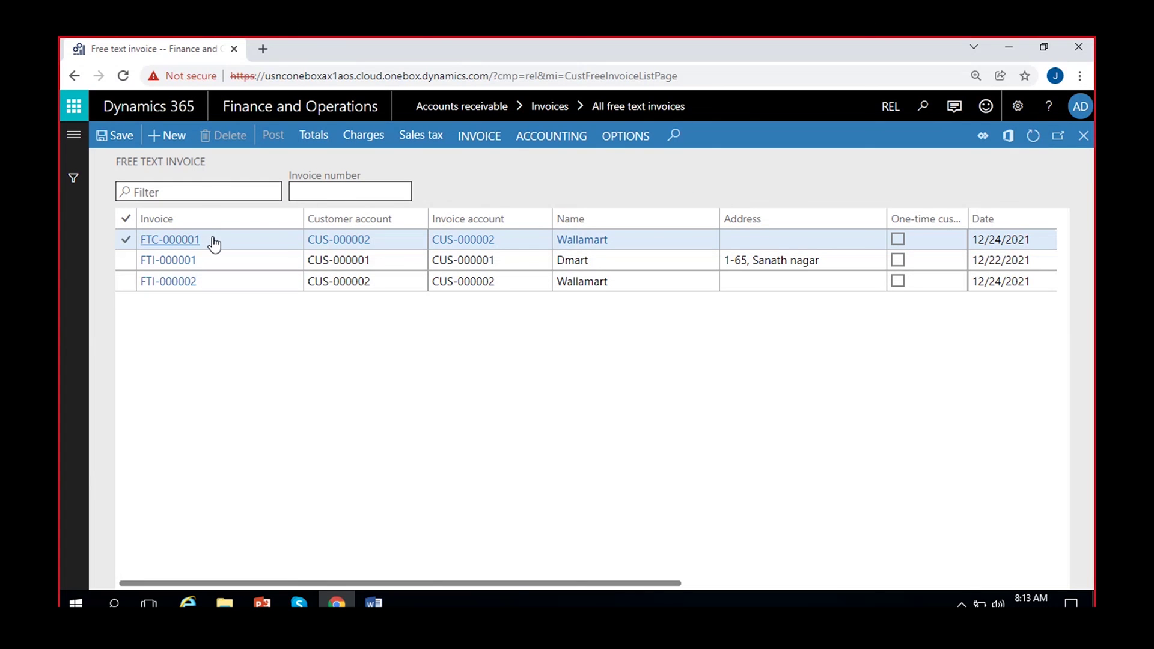
left_click(118, 245)
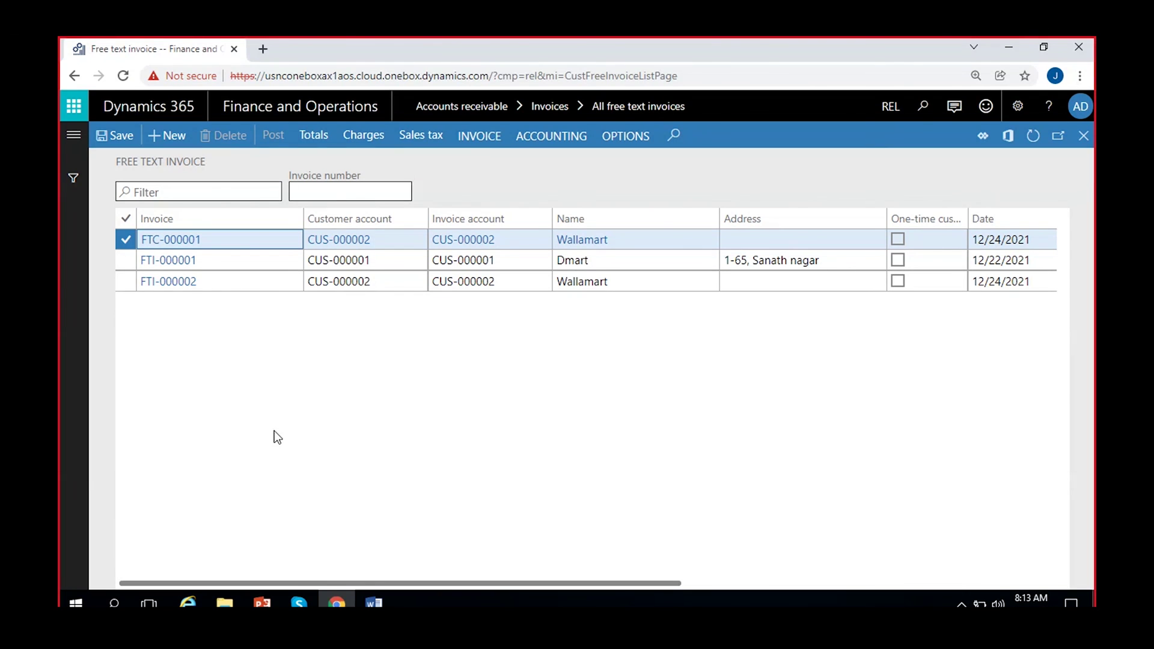
scroll(277, 433, "right", 10)
scroll(276, 432, "left", 7)
scroll(276, 433, "left", 4)
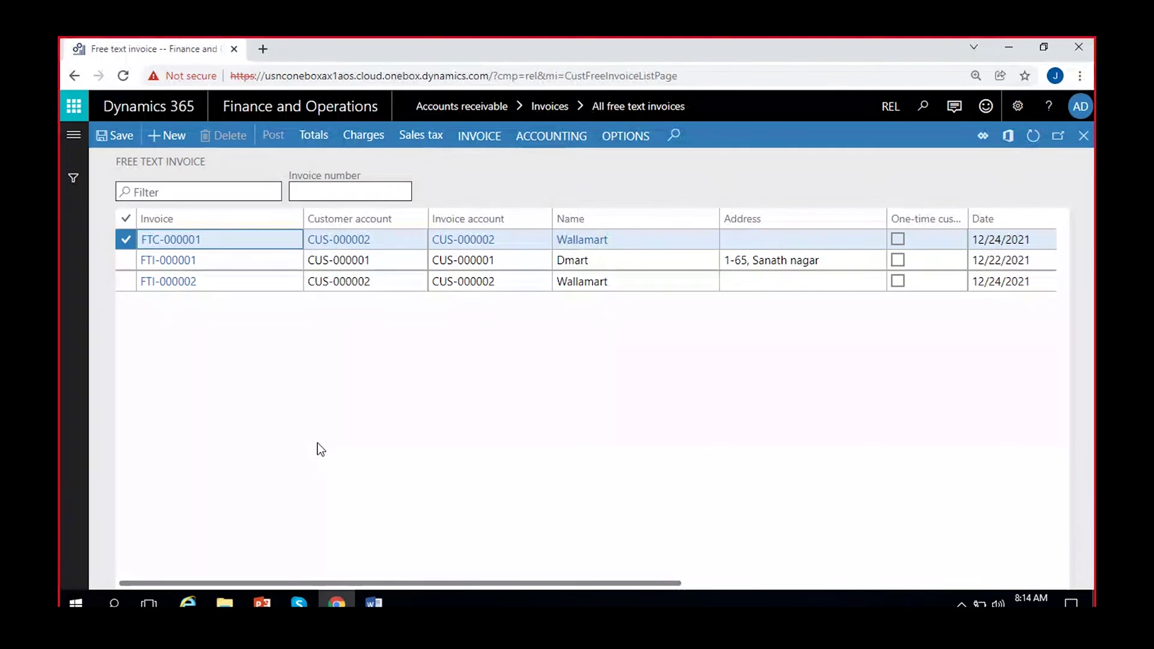
- Open the Dmart free text invoice and select its second invoice line for review
left_click(169, 260)
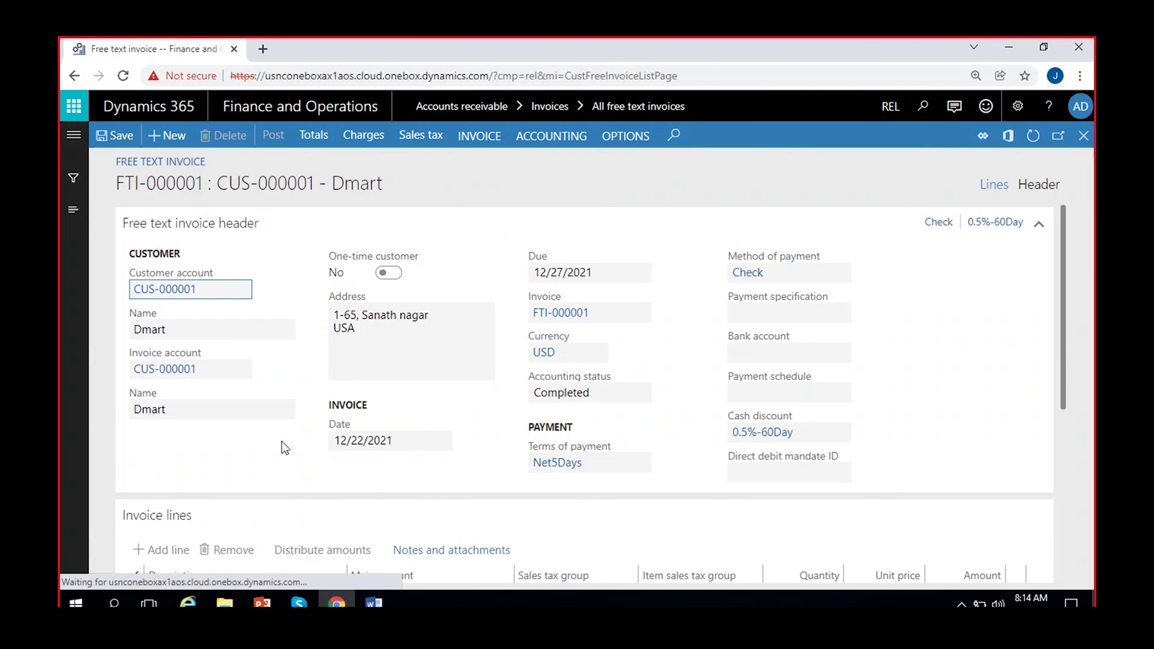
scroll(301, 445, "down", 5)
left_click(417, 319)
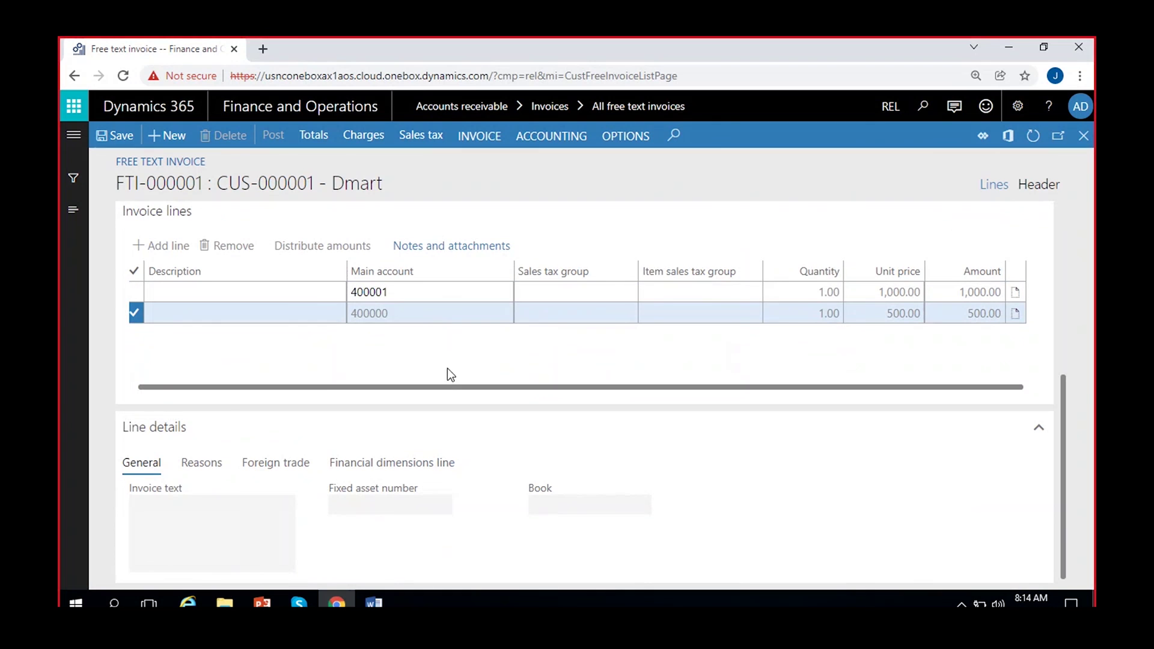